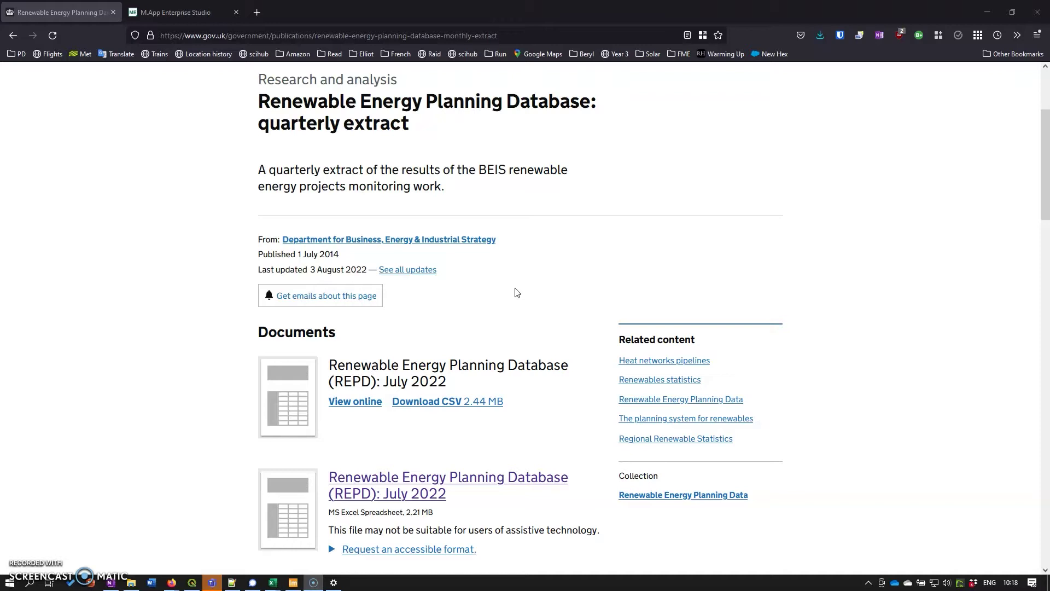
Bring repd-july-2022-corrected.xlsx forward and scroll across REPD columns like Ref ID and Technology Type.
{"action": "left_click", "coordinate": [526, 279]}
{"action": "mouse_move", "coordinate": [279, 585]}
{"action": "left_click", "coordinate": [296, 558]}
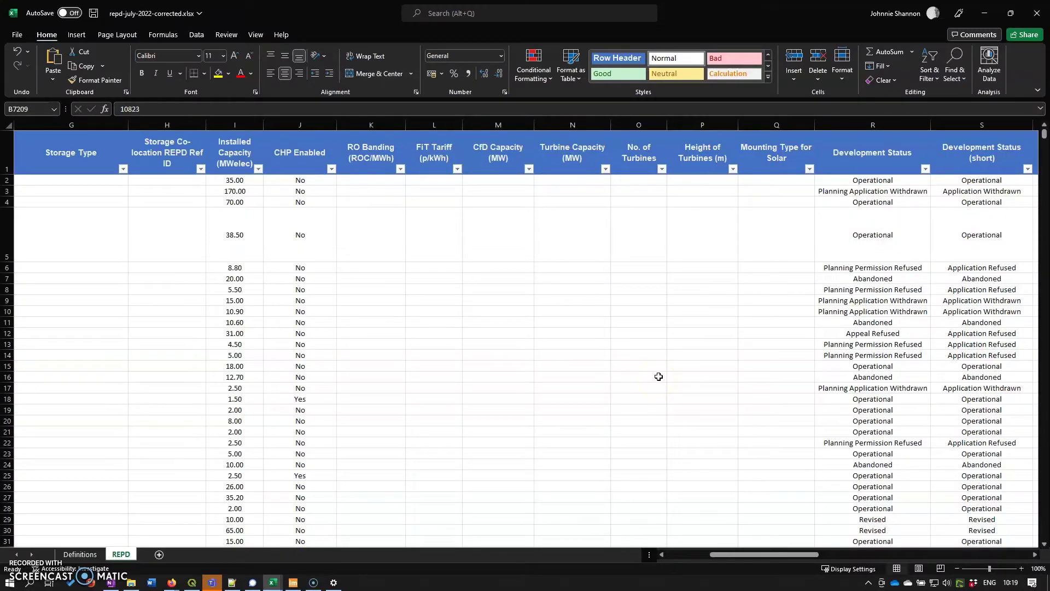
{"action": "left_click_drag", "start_coordinate": [723, 555], "coordinate": [670, 572]}
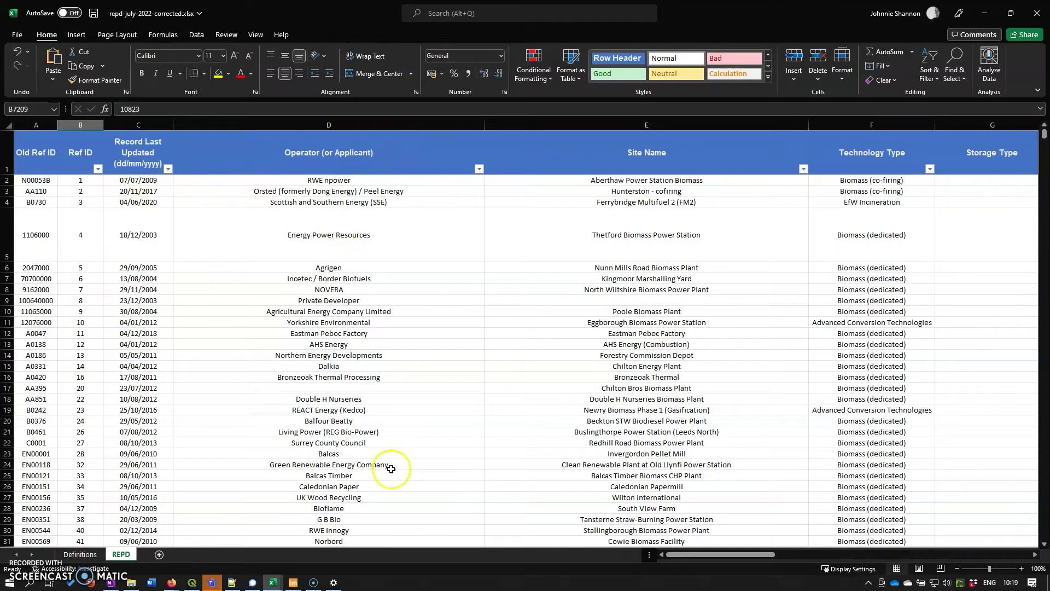
In repd-july-2022a.csv, widen column C to show full technology names, select column Q, then minimise it.
{"action": "left_click", "coordinate": [276, 583]}
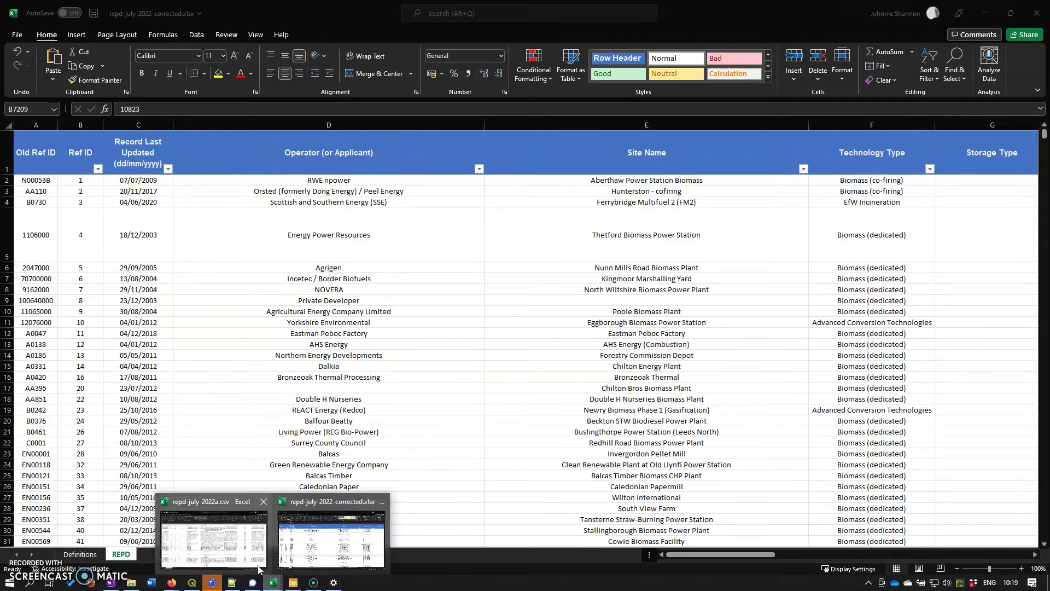
{"action": "left_click", "coordinate": [239, 550]}
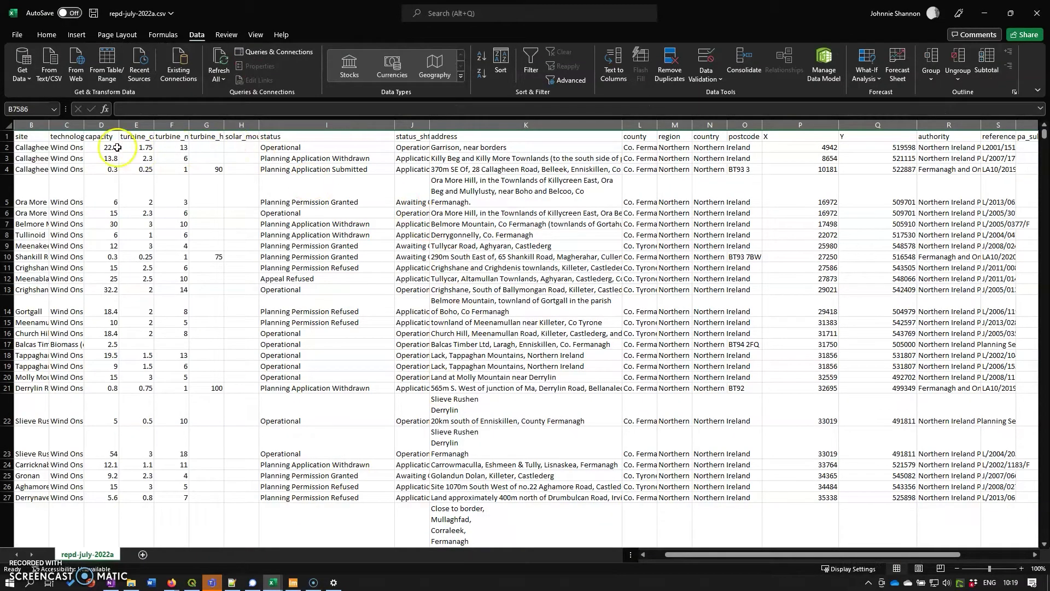
{"action": "left_click_drag", "start_coordinate": [82, 128], "coordinate": [143, 128]}
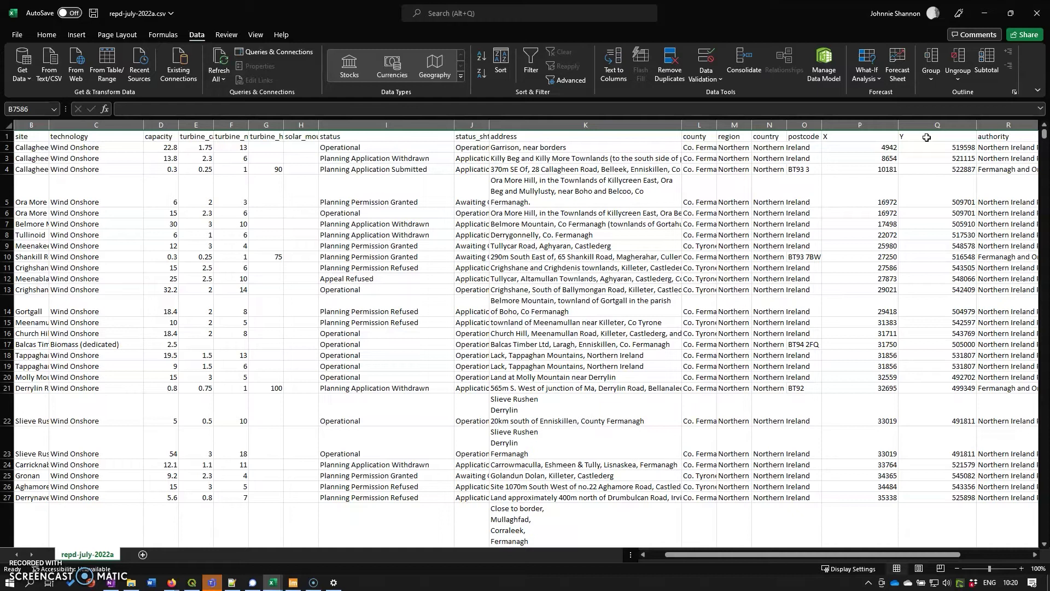
{"action": "left_click", "coordinate": [950, 121]}
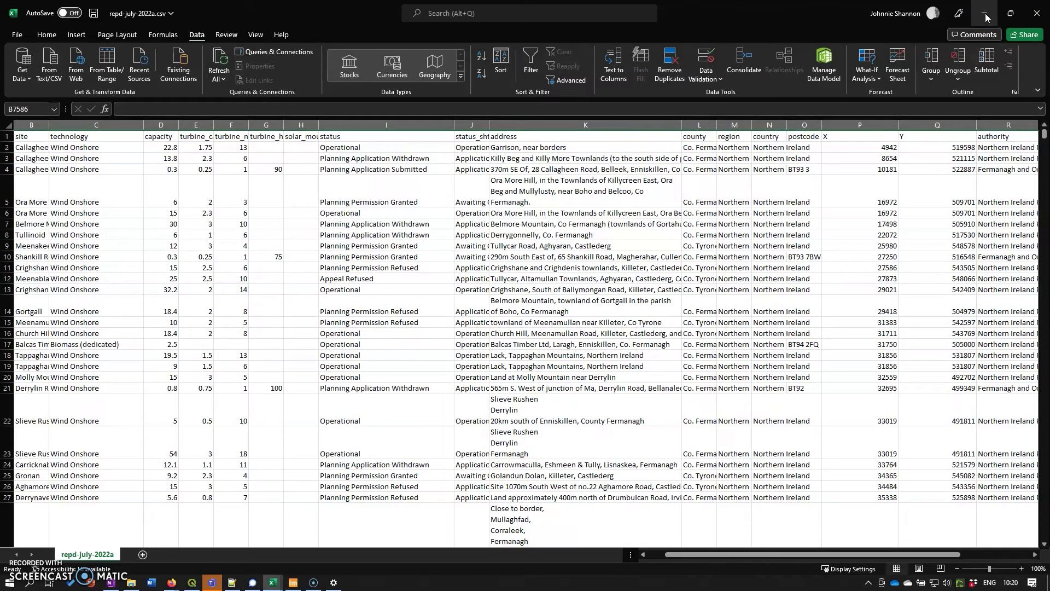
{"action": "left_click", "coordinate": [986, 17]}
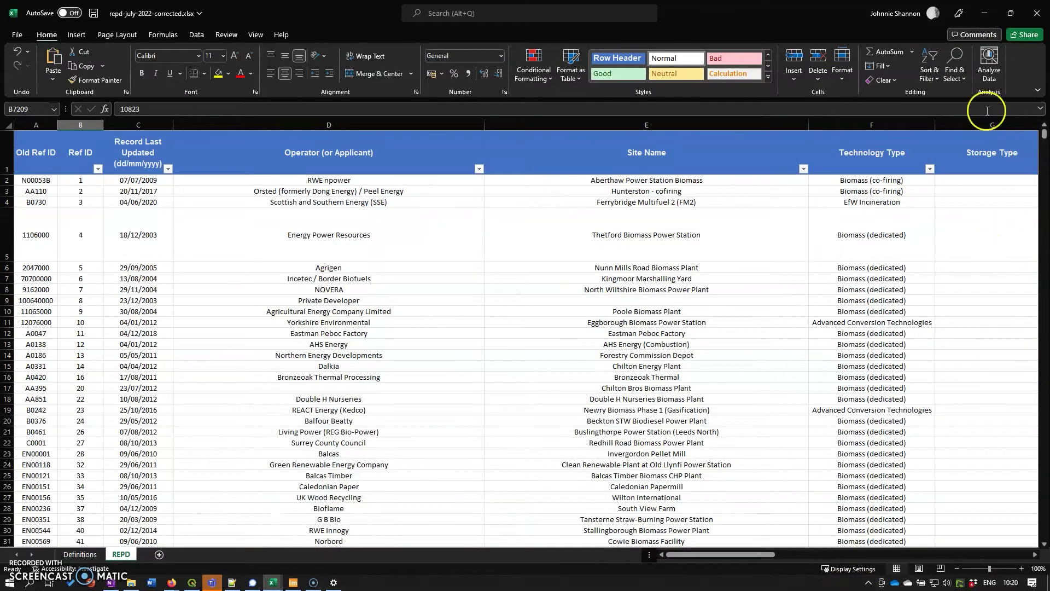
Minimise Excel and return to the M.App Enterprise Studio tab in Firefox.
{"action": "left_click", "coordinate": [984, 12]}
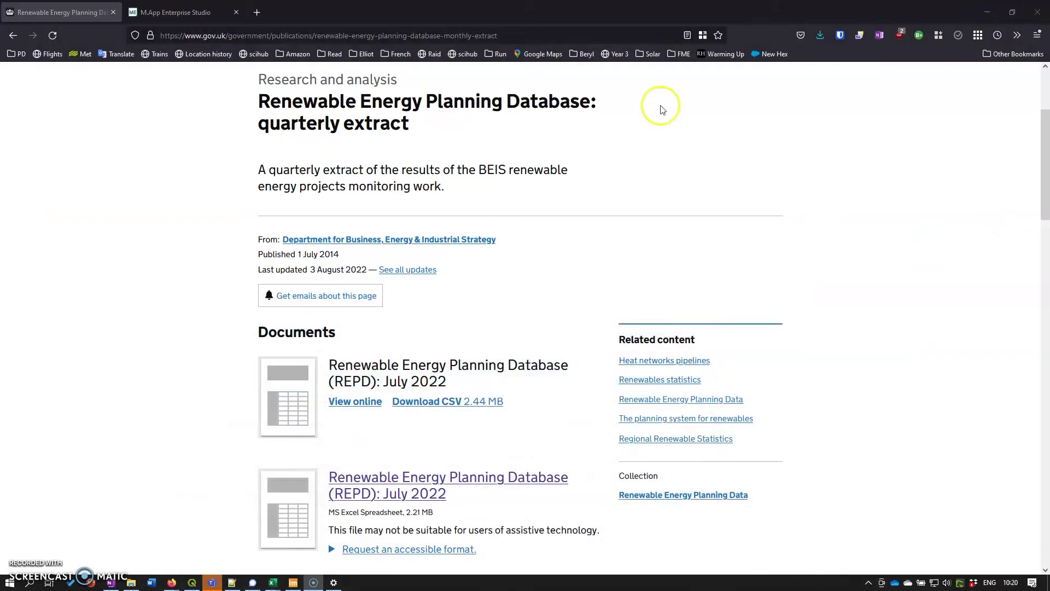
{"action": "left_click", "coordinate": [182, 14]}
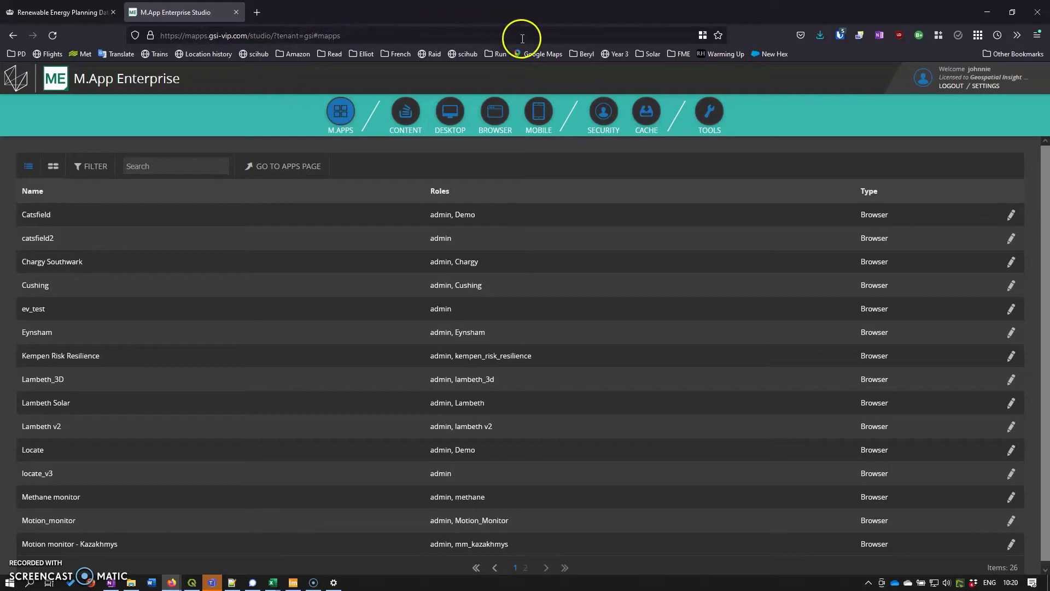
Start a new vector data import from the data_gsi database connection.
{"action": "left_click", "coordinate": [415, 113]}
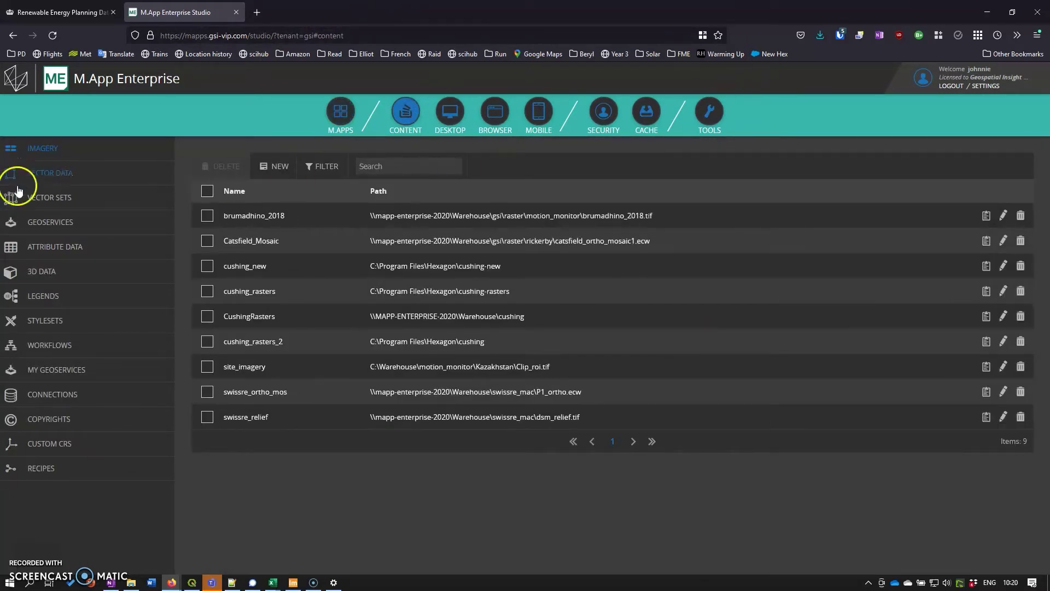
{"action": "left_click", "coordinate": [57, 176]}
{"action": "left_click", "coordinate": [276, 166]}
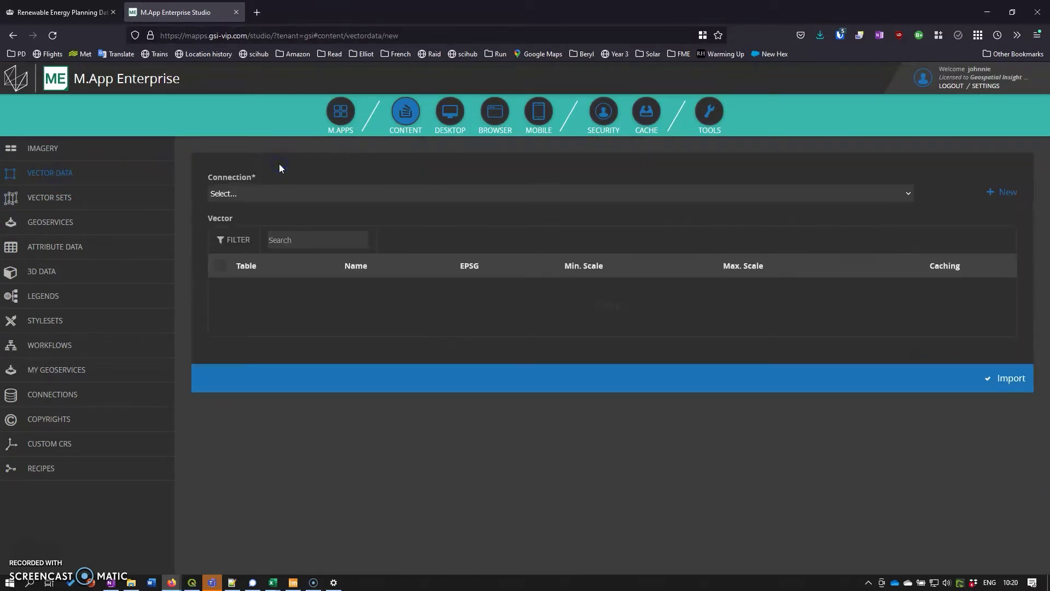
{"action": "left_click", "coordinate": [261, 194]}
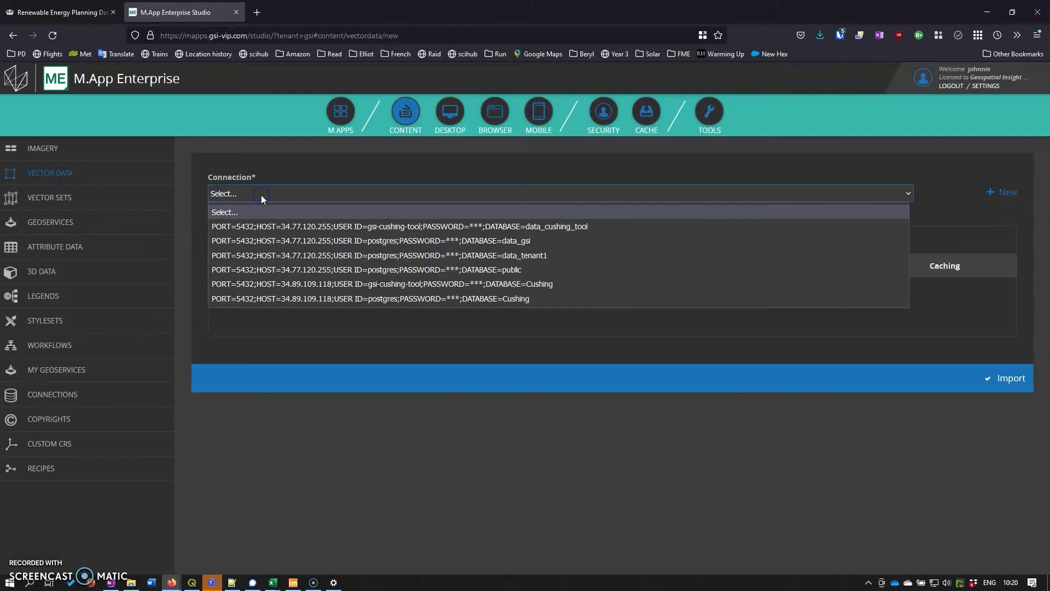
{"action": "left_click", "coordinate": [314, 241]}
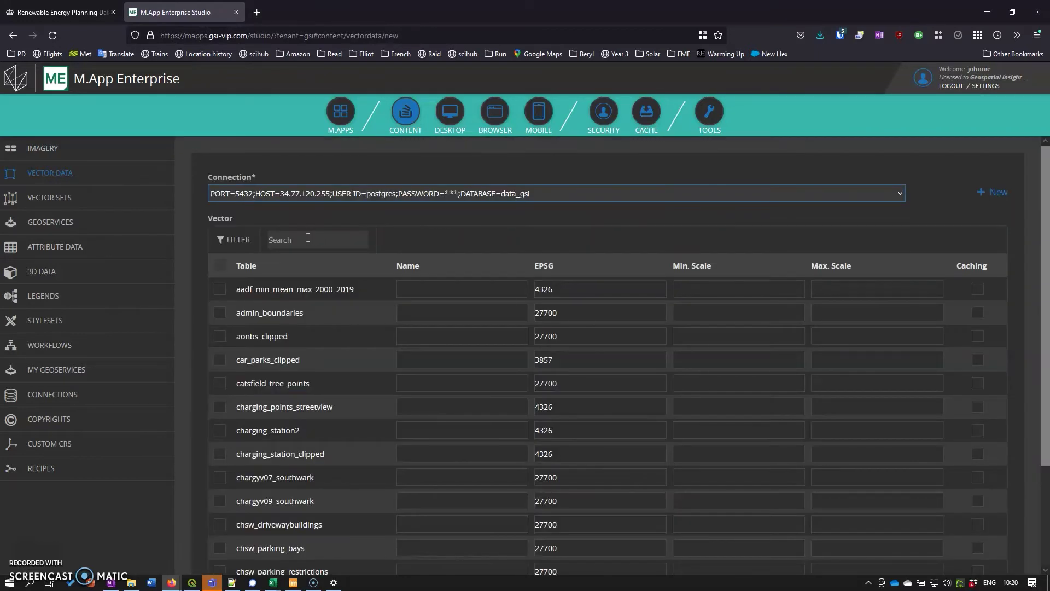
Filter tables by 'rep', tick repd_july2022 with caching enabled, and import it.
{"action": "left_click", "coordinate": [283, 237]}
{"action": "left_click", "coordinate": [307, 240]}
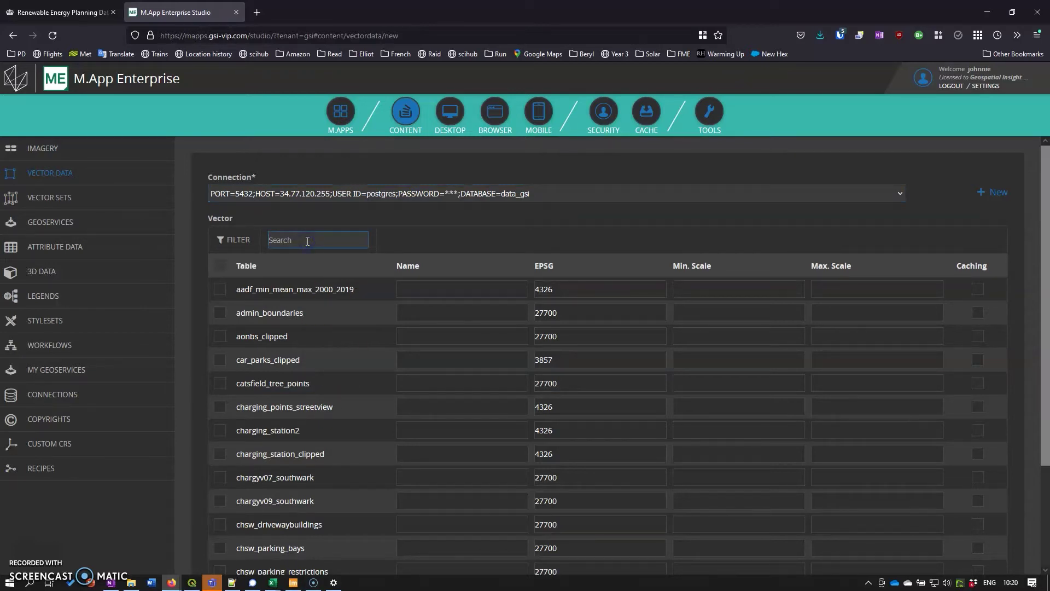
{"action": "type", "text": "repd"}
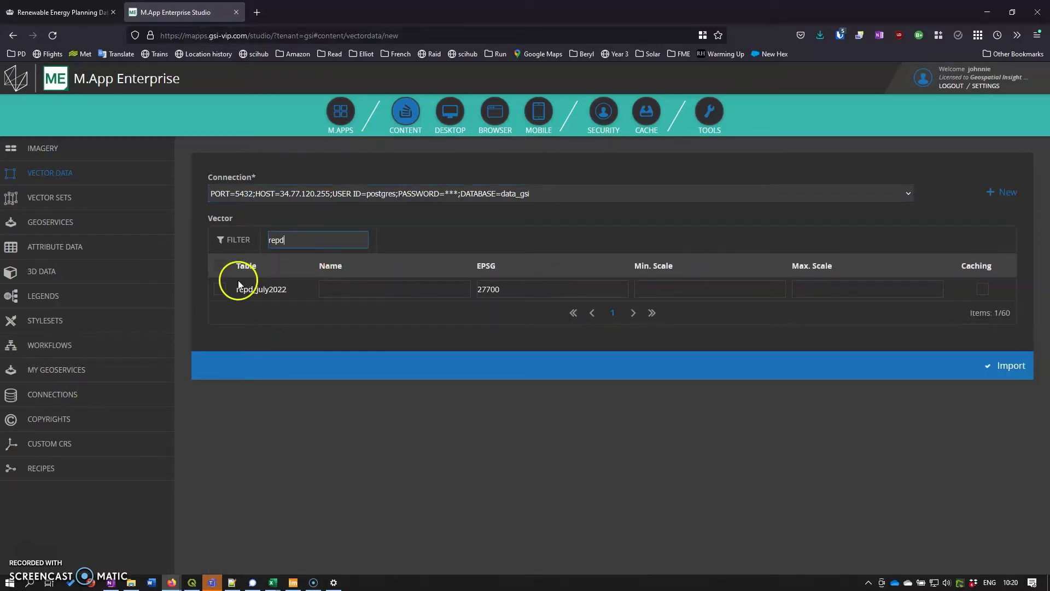
{"action": "left_click", "coordinate": [220, 291]}
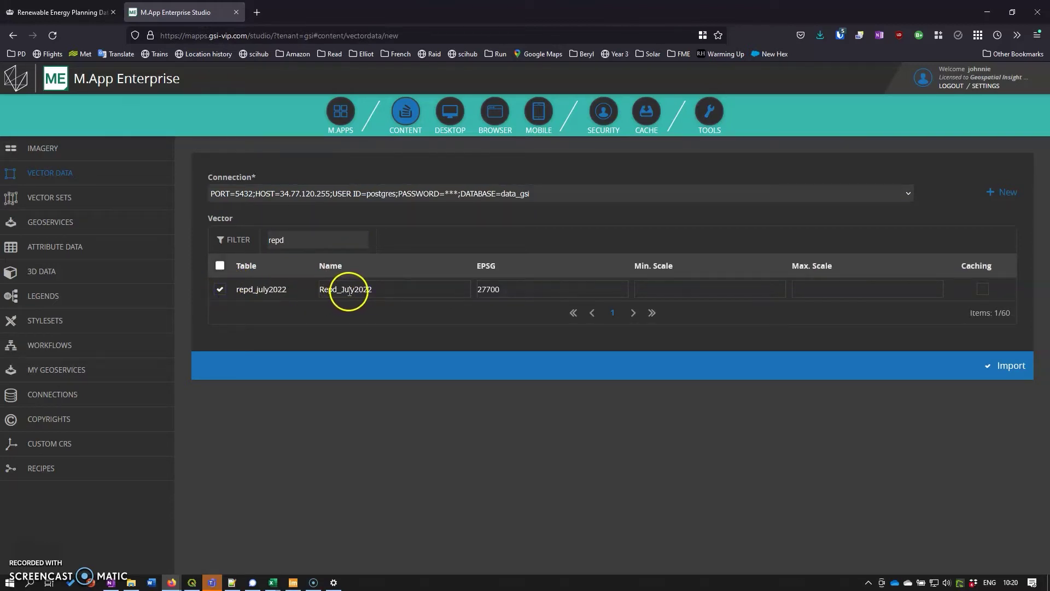
{"action": "left_click", "coordinate": [981, 292]}
{"action": "left_click", "coordinate": [1012, 367]}
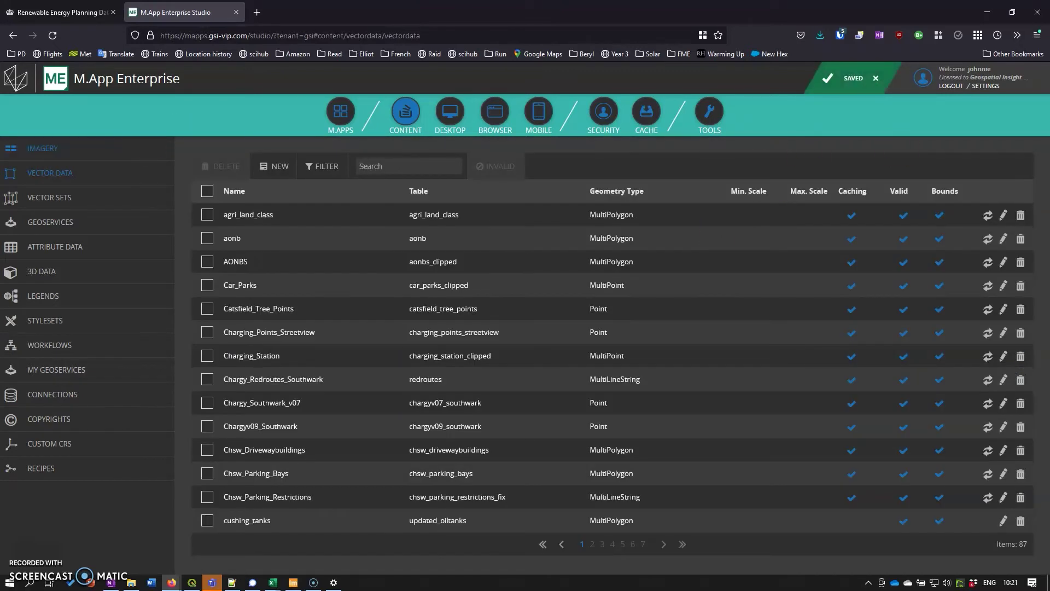
Start a new vector set and add the Repd_July2022 dataset to it.
{"action": "left_click", "coordinate": [70, 191]}
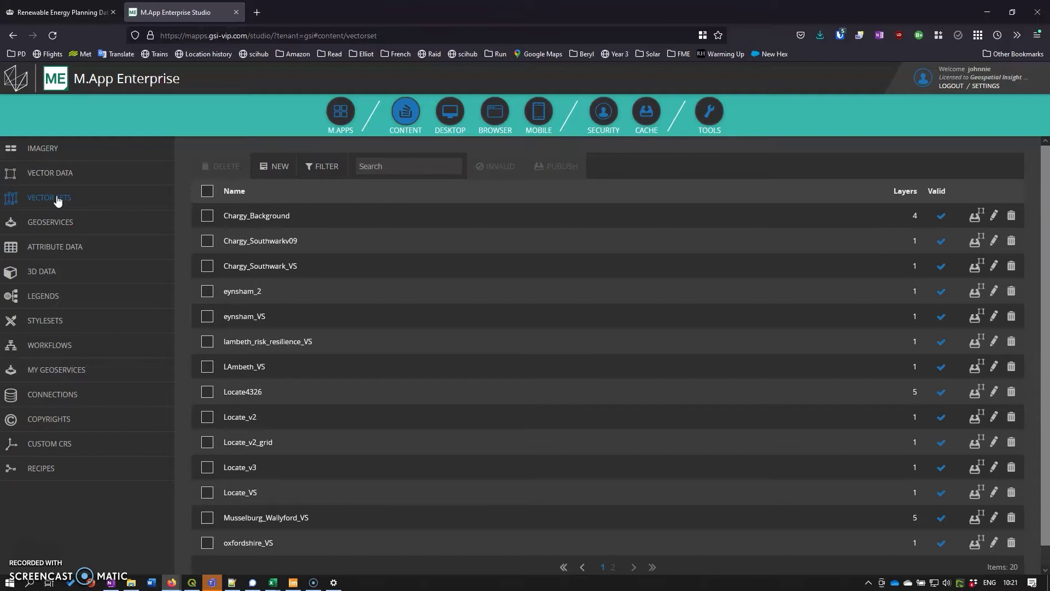
{"action": "left_click", "coordinate": [75, 199]}
{"action": "left_click", "coordinate": [274, 166]}
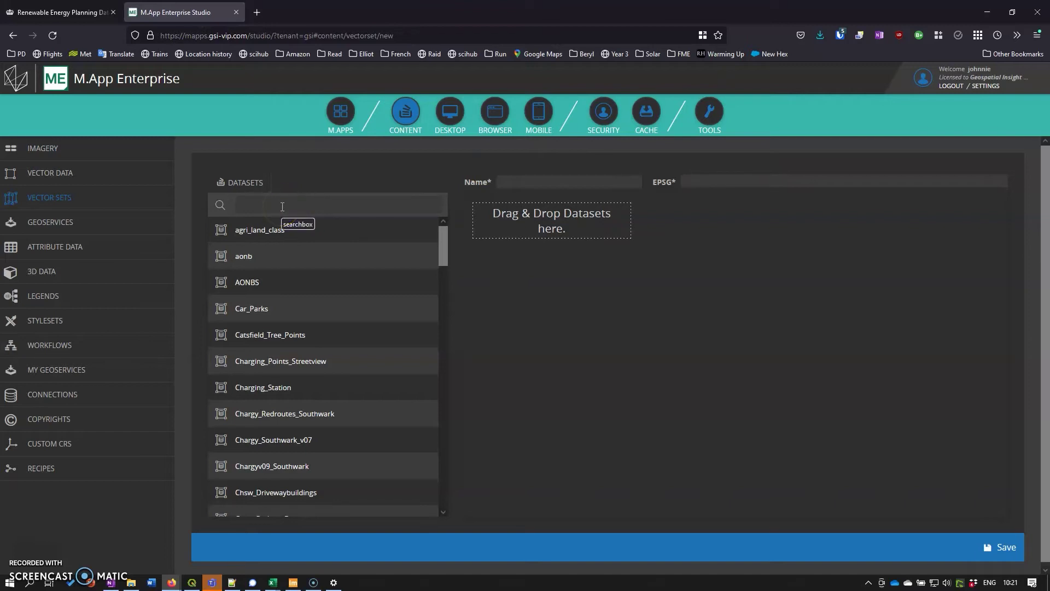
{"action": "left_click", "coordinate": [278, 206]}
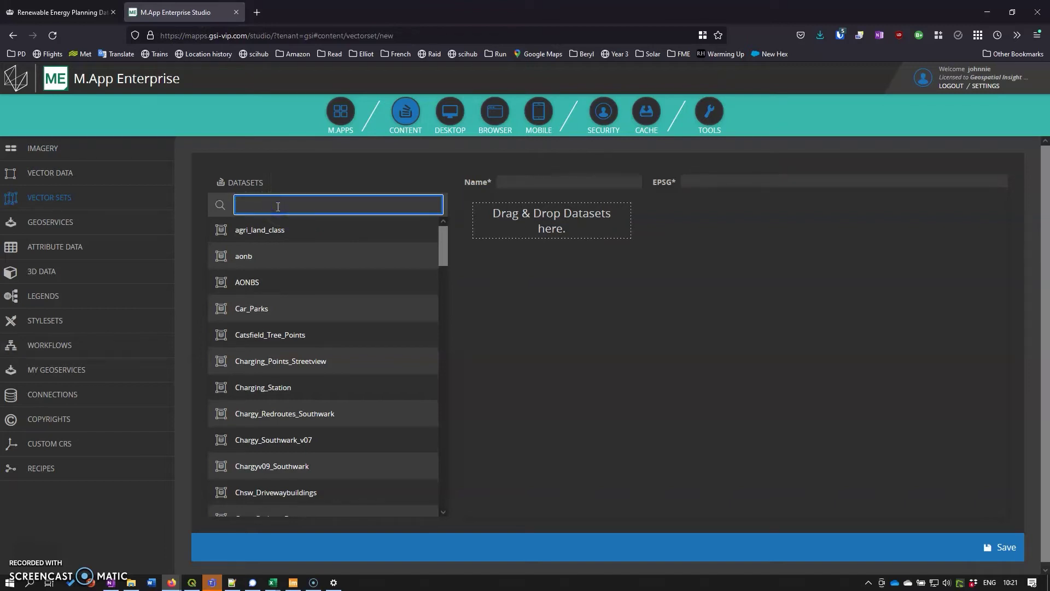
{"action": "type", "text": "re"}
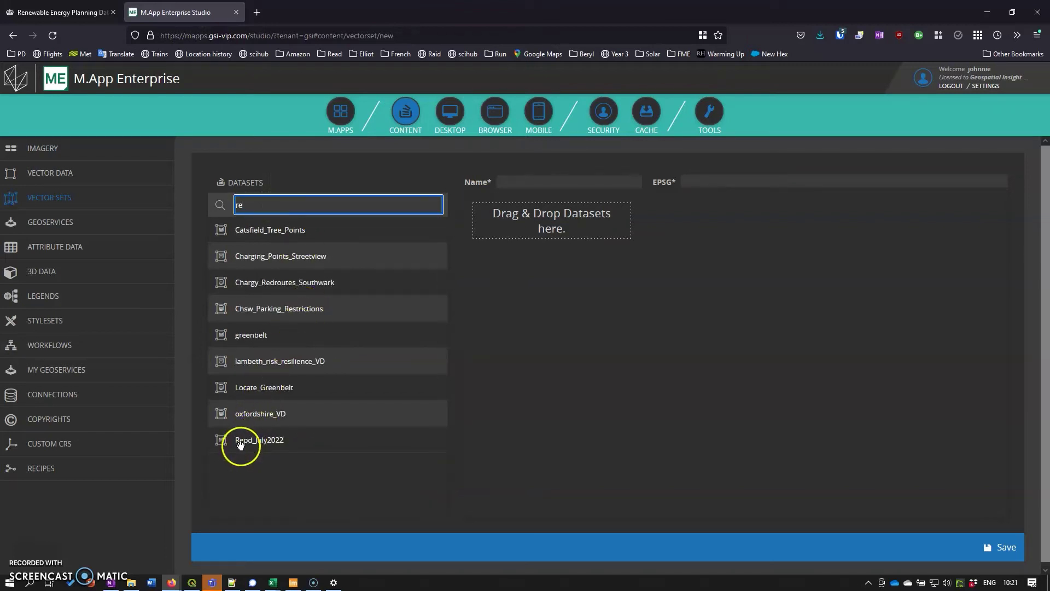
{"action": "left_click_drag", "start_coordinate": [241, 441], "coordinate": [528, 216]}
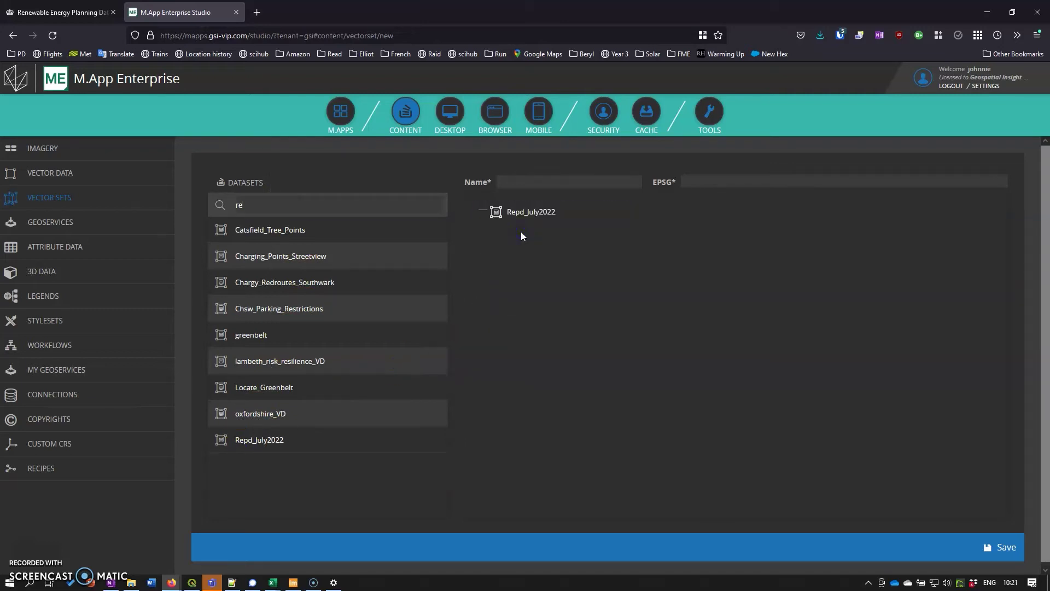
Name the vector set REPD2022_vs, set EPSG 3857 WGS 84 / Pseudo-Mercator, and save.
{"action": "left_click", "coordinate": [527, 182]}
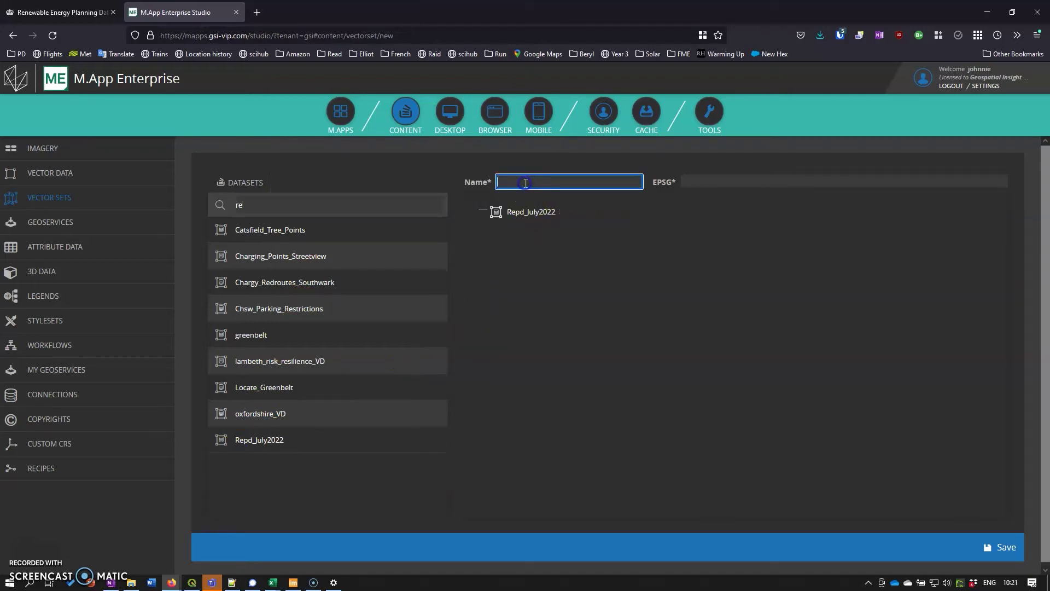
{"action": "type", "text": "REPD2022_vs"}
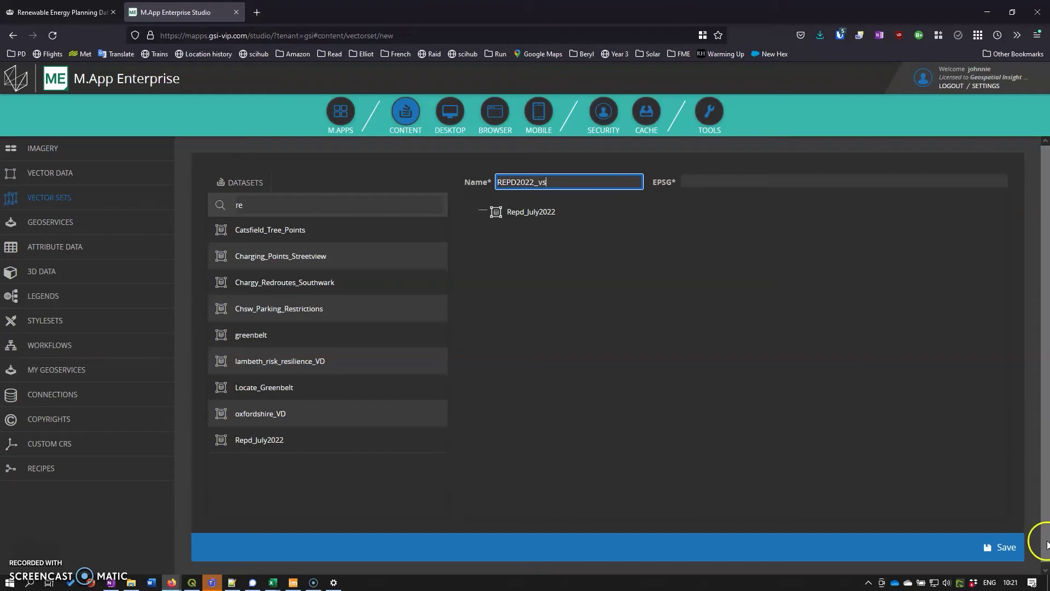
{"action": "left_click", "coordinate": [1007, 549]}
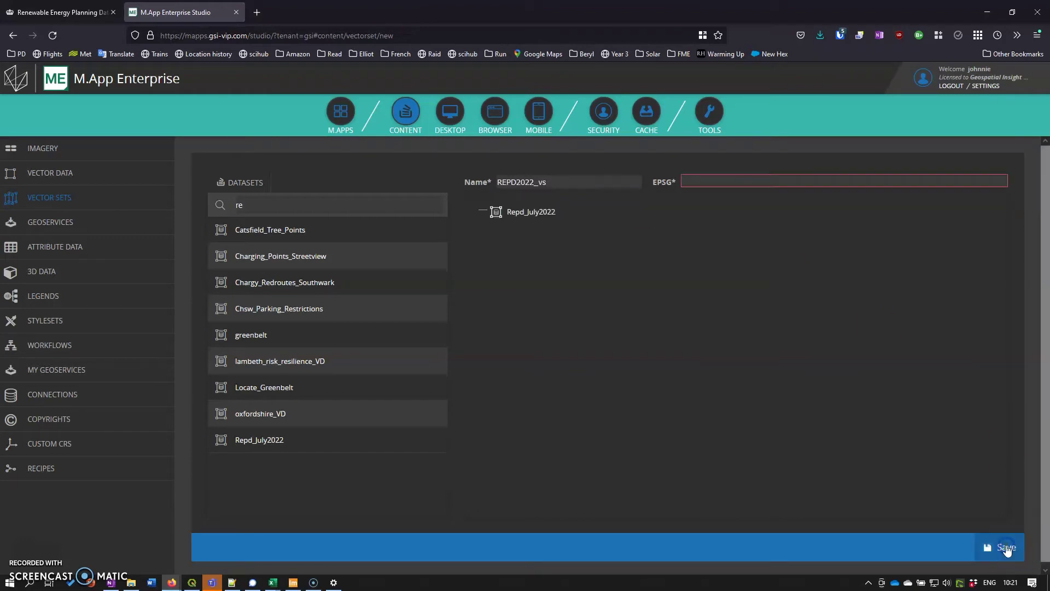
{"action": "left_click", "coordinate": [701, 181]}
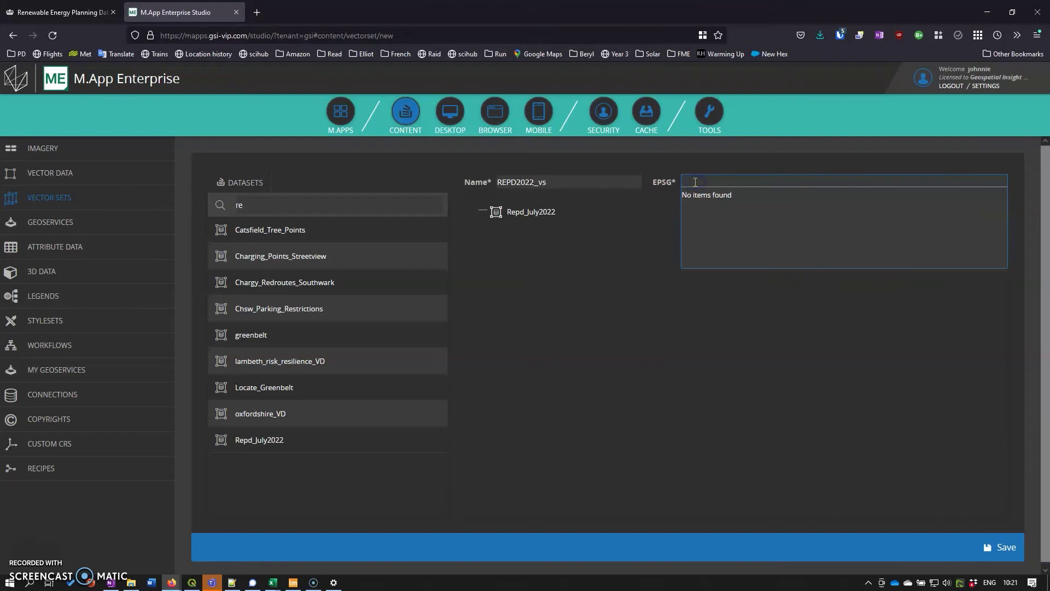
{"action": "type", "text": "3857"}
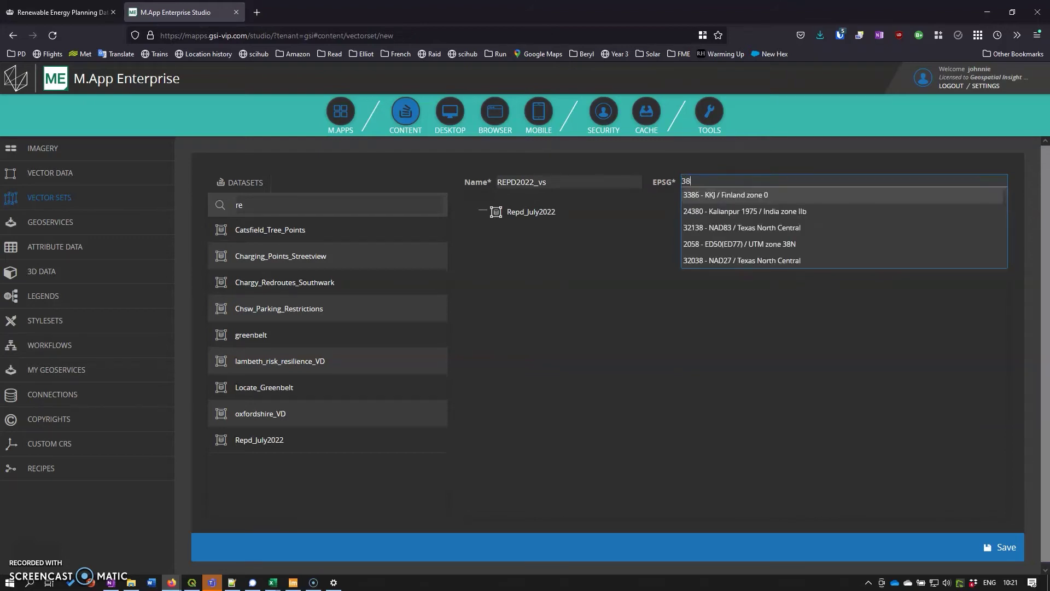
{"action": "left_click", "coordinate": [705, 196]}
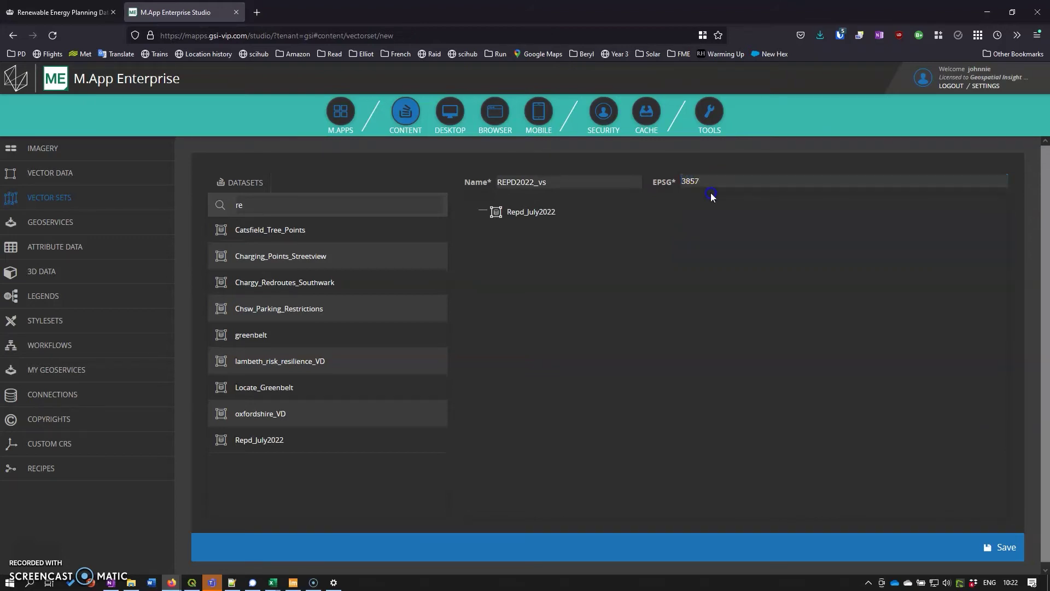
{"action": "left_click", "coordinate": [1006, 549]}
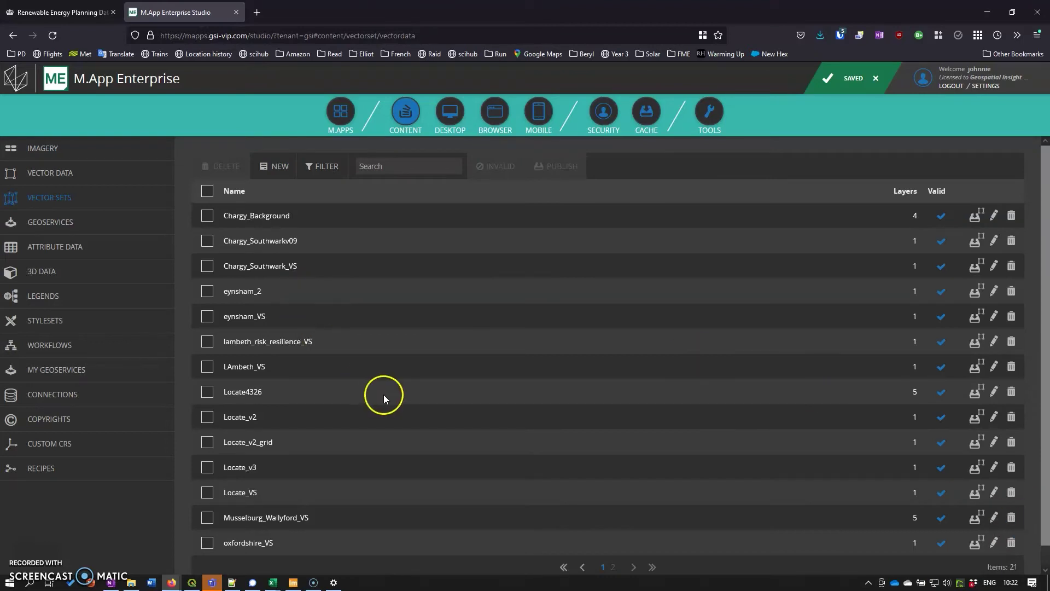
On page 2 of Vector Sets, start the tile cache order for REPD2022_vs.
{"action": "left_click", "coordinate": [613, 567]}
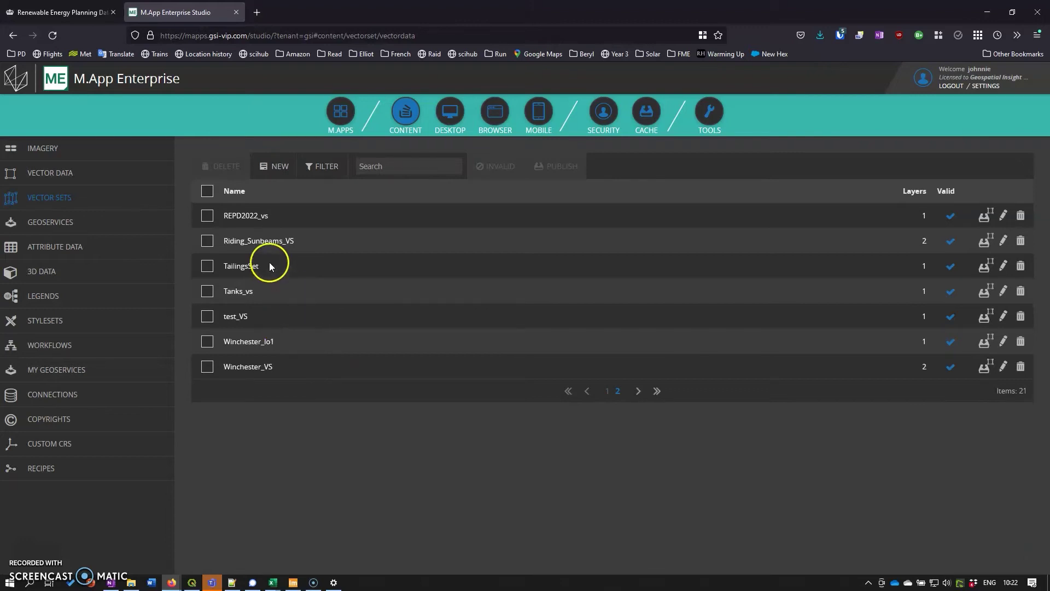
{"action": "left_click", "coordinate": [982, 216]}
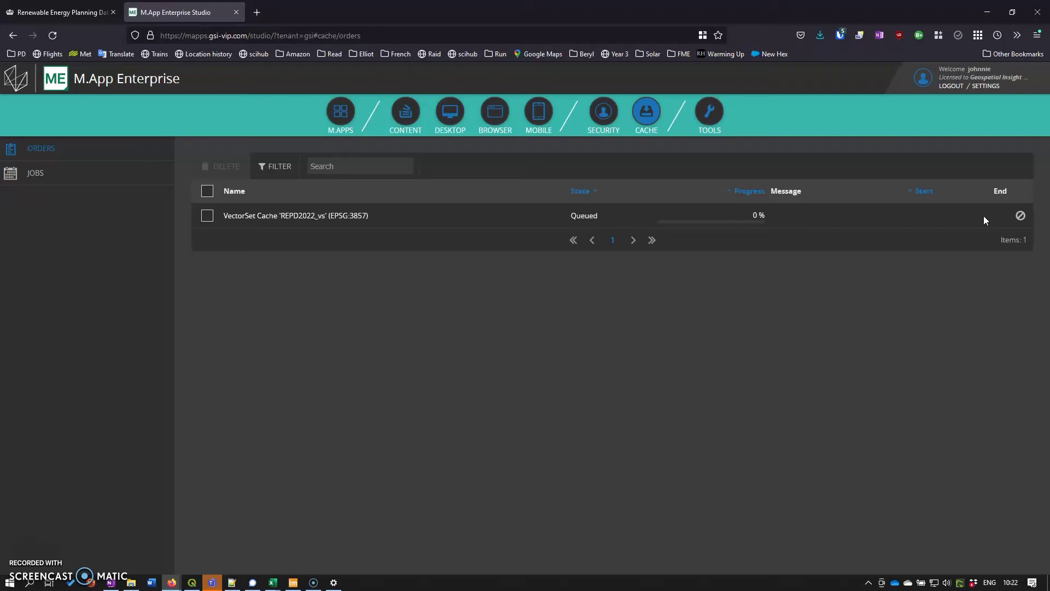
Return to CONTENT and move through the sidebar entries, landing on the imagery list.
{"action": "left_click", "coordinate": [405, 117]}
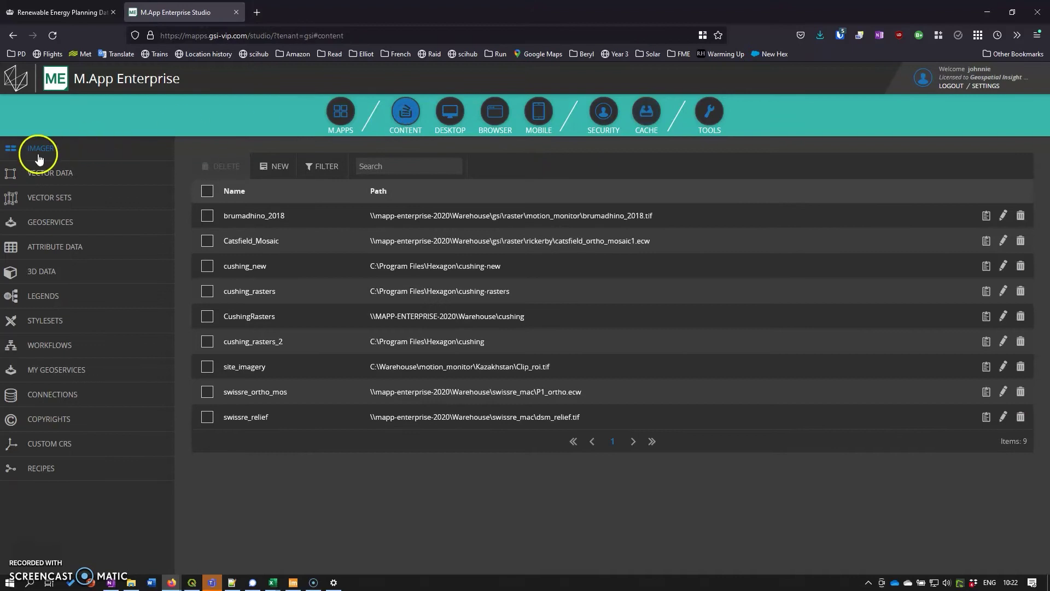
{"action": "left_click", "coordinate": [74, 203]}
{"action": "left_click", "coordinate": [65, 217]}
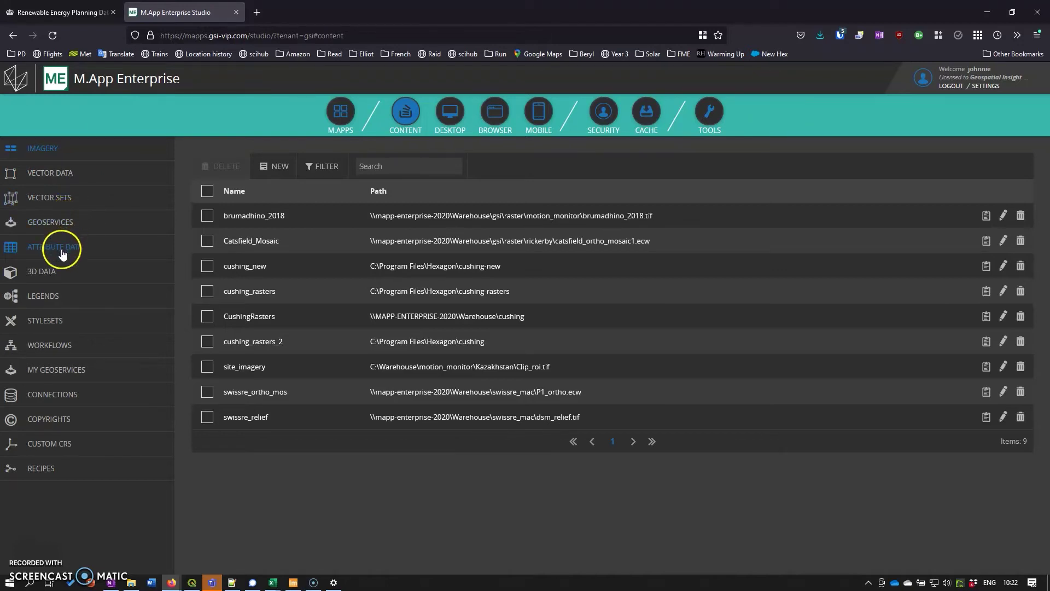
{"action": "left_click", "coordinate": [45, 427]}
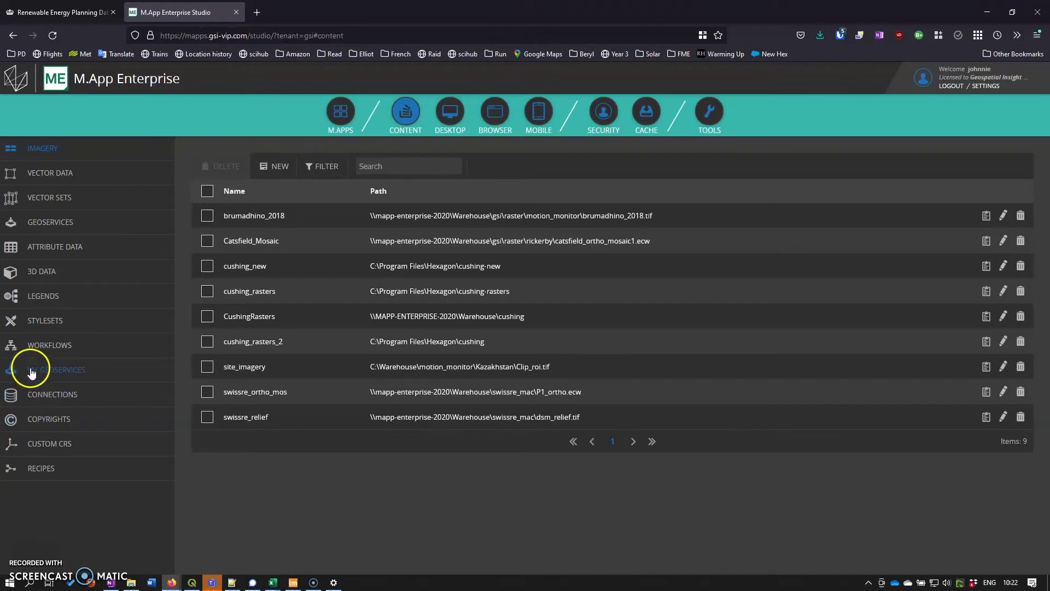
{"action": "left_click", "coordinate": [45, 339]}
{"action": "left_click", "coordinate": [45, 330]}
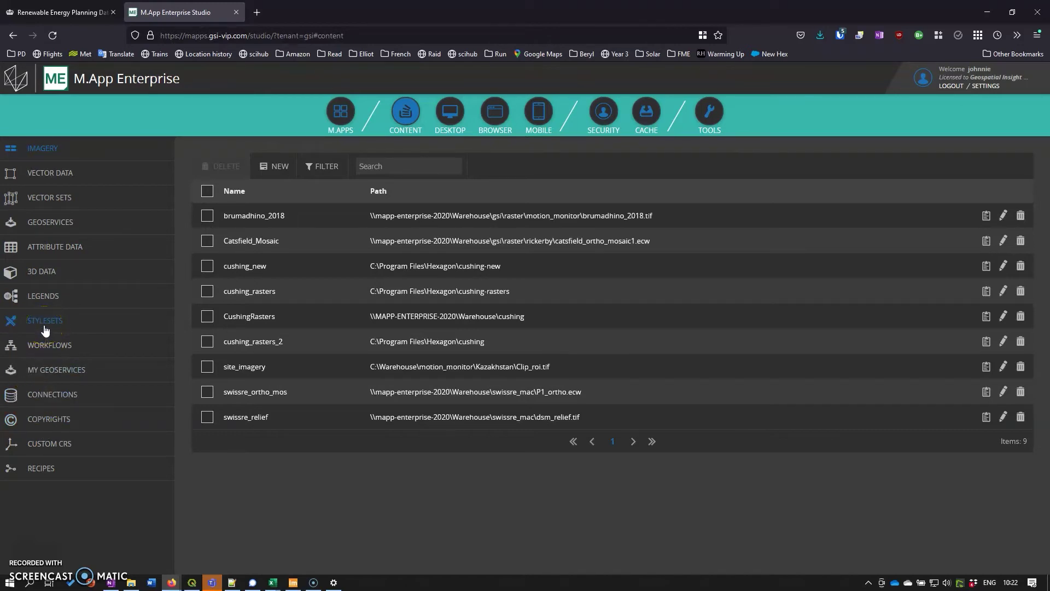
{"action": "left_click", "coordinate": [113, 293]}
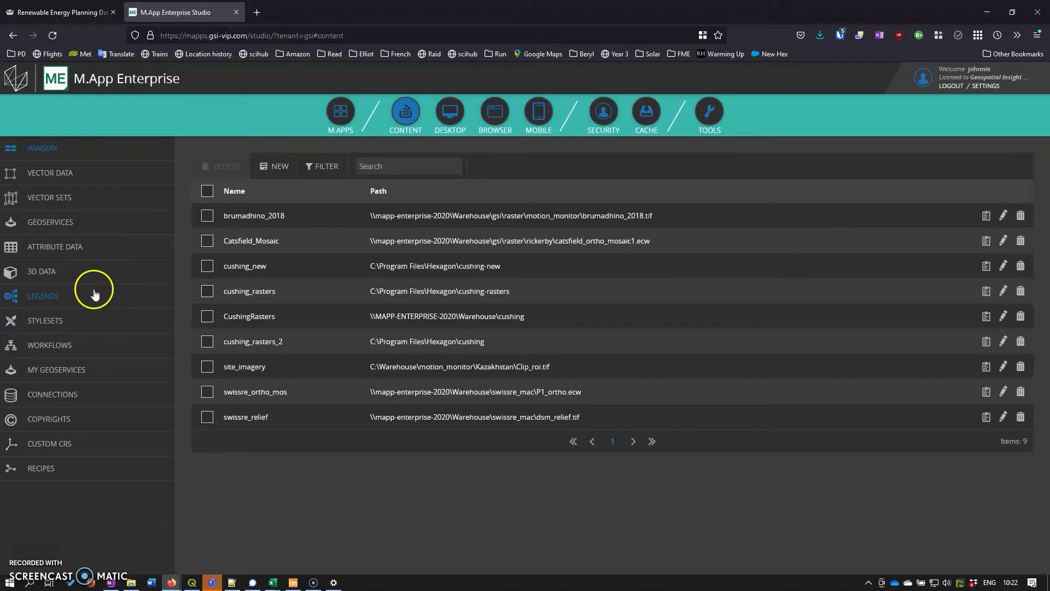
Create a new legend named REPD_22_Legend.
{"action": "left_click", "coordinate": [49, 299]}
{"action": "left_click", "coordinate": [269, 163]}
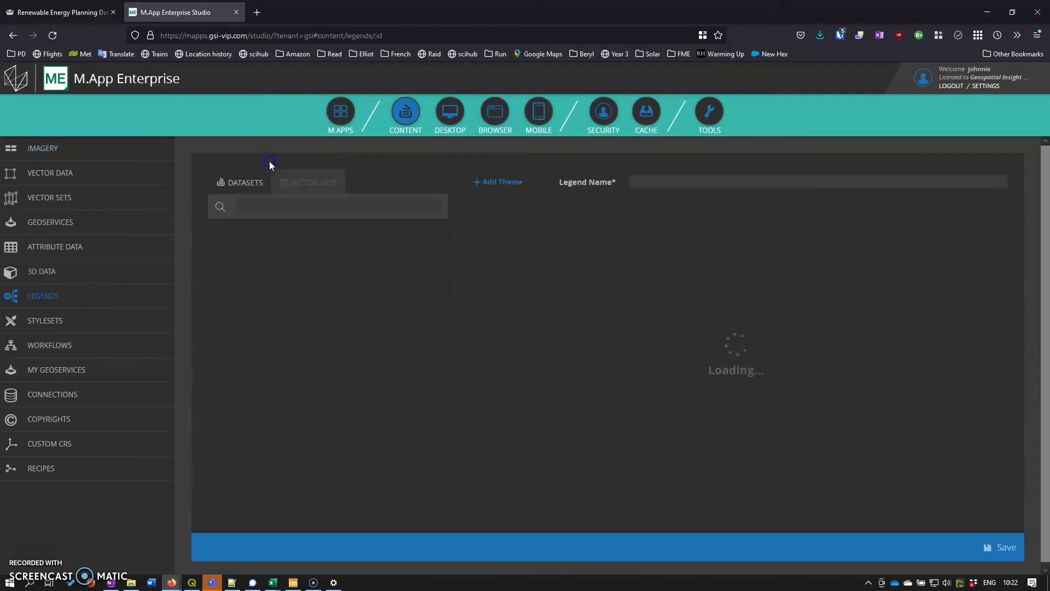
{"action": "left_click", "coordinate": [686, 183]}
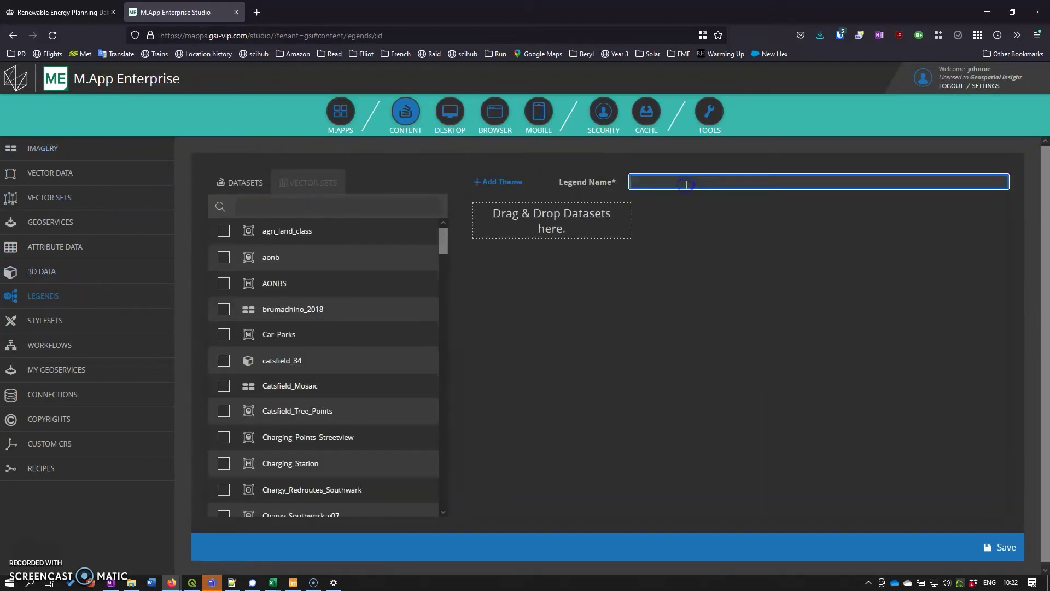
{"action": "type", "text": "REPD_22_Legend"}
{"action": "left_click_drag", "start_coordinate": [444, 247], "coordinate": [448, 437]}
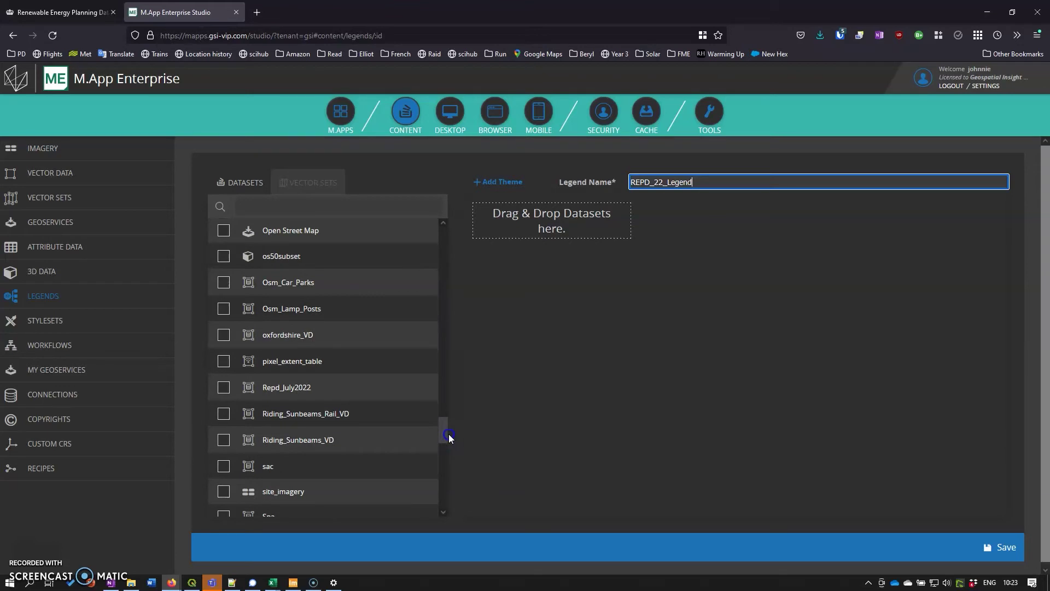
Add REPD2022_vs and Open Street Map as the legend's layers and save it.
{"action": "left_click", "coordinate": [316, 176]}
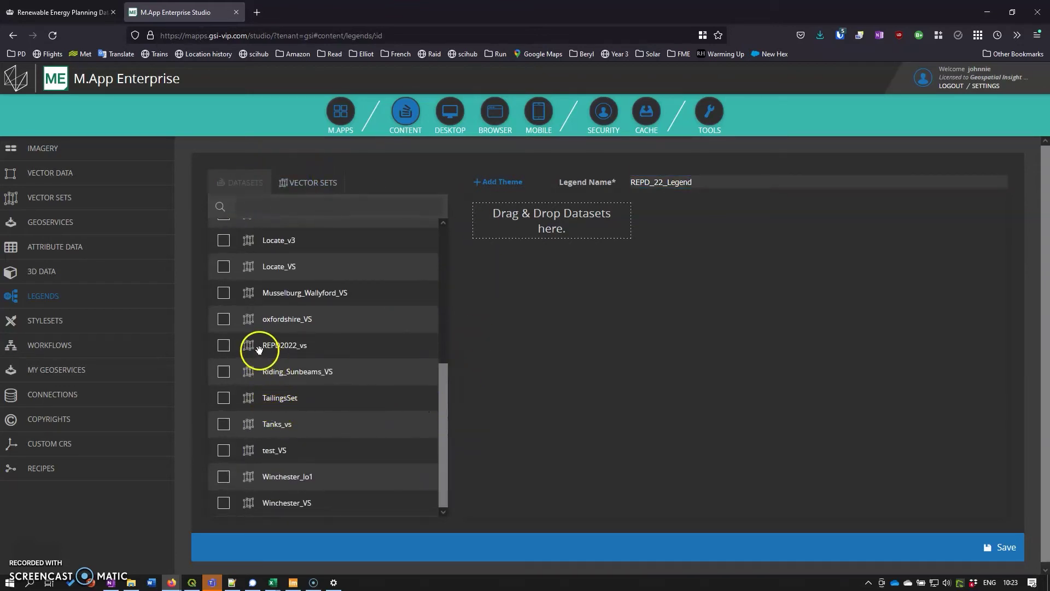
{"action": "left_click_drag", "start_coordinate": [259, 349], "coordinate": [549, 221]}
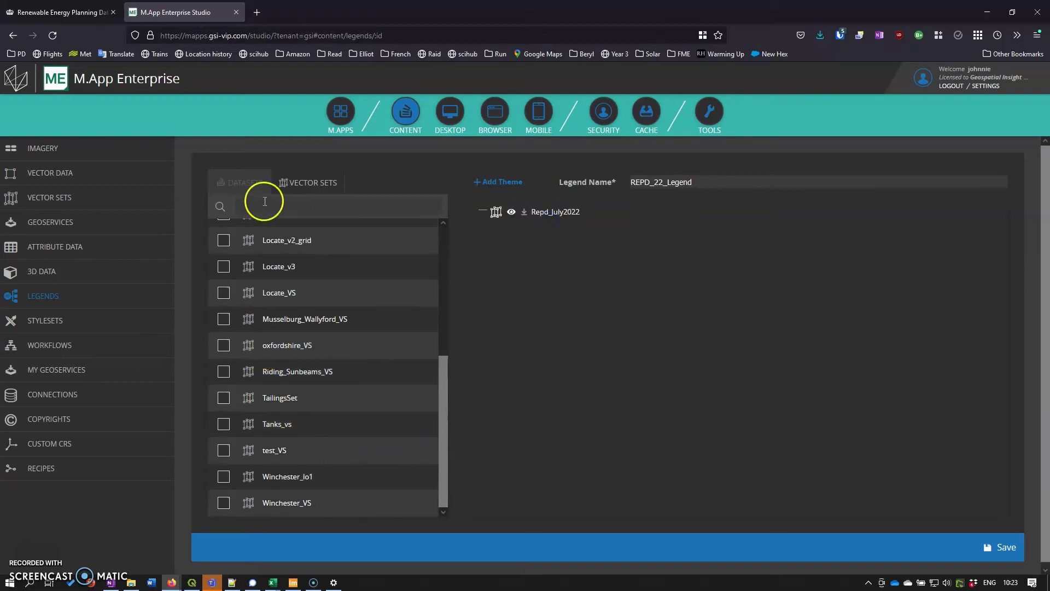
{"action": "left_click", "coordinate": [241, 181]}
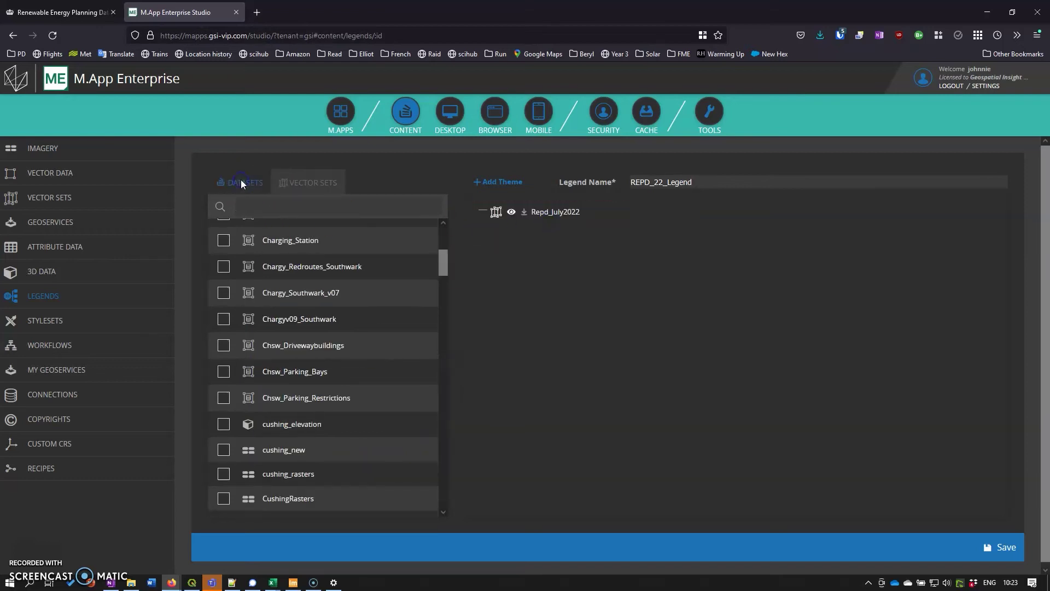
{"action": "left_click", "coordinate": [353, 209]}
{"action": "type", "text": "open"}
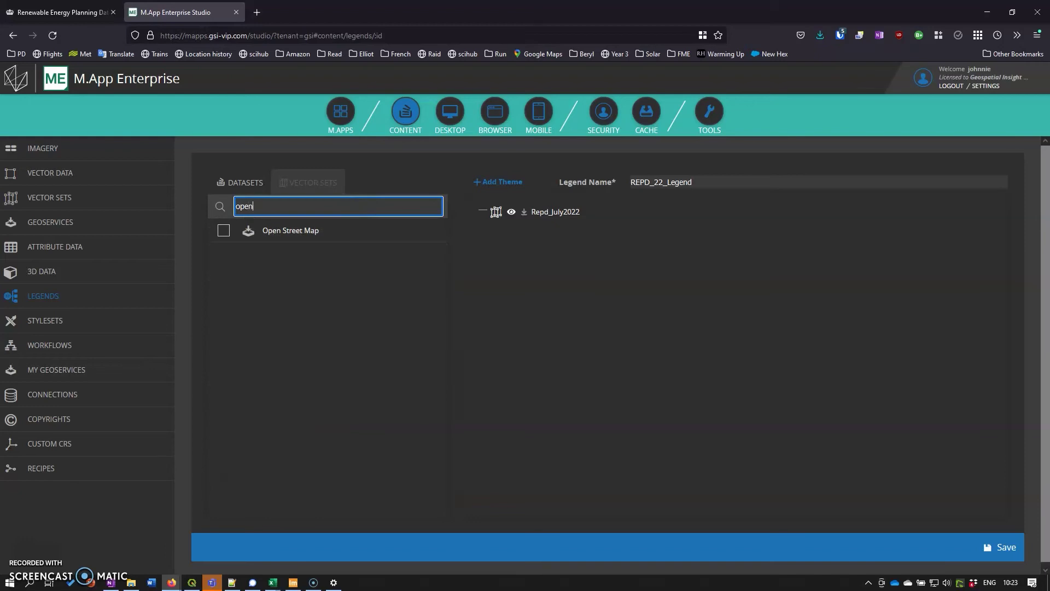
{"action": "left_click_drag", "start_coordinate": [300, 228], "coordinate": [553, 220]}
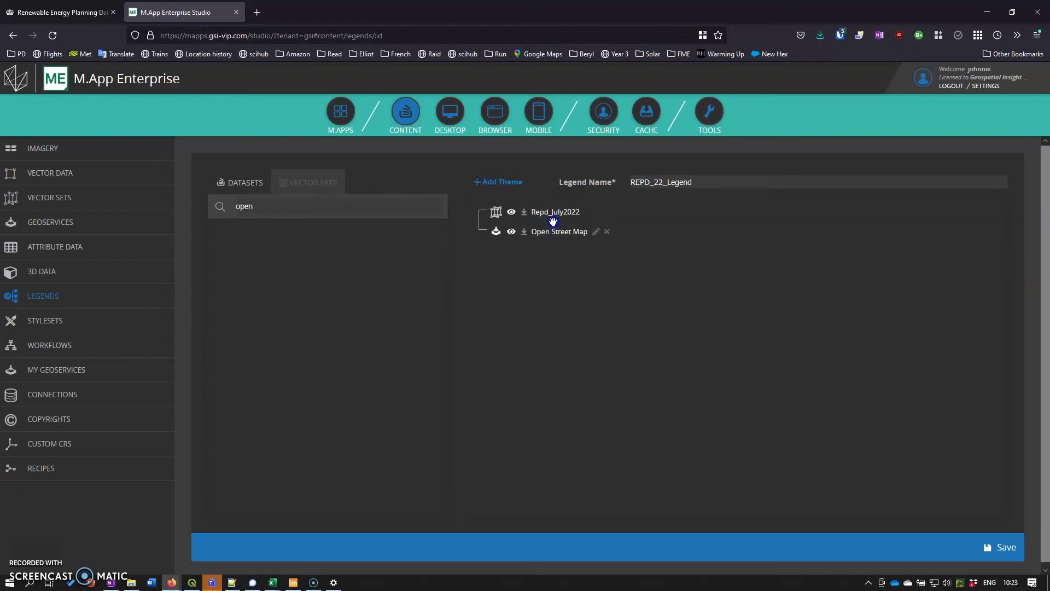
{"action": "left_click", "coordinate": [524, 234]}
{"action": "left_click", "coordinate": [938, 398]}
{"action": "left_click", "coordinate": [1004, 552]}
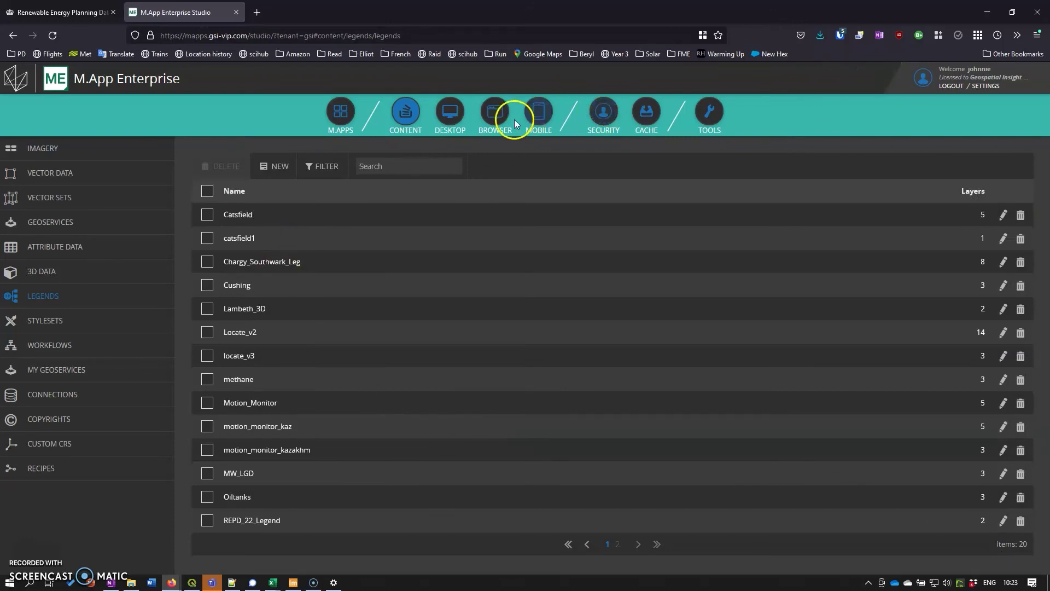
Go to the Browser area and show the Map Views list.
{"action": "left_click", "coordinate": [495, 119]}
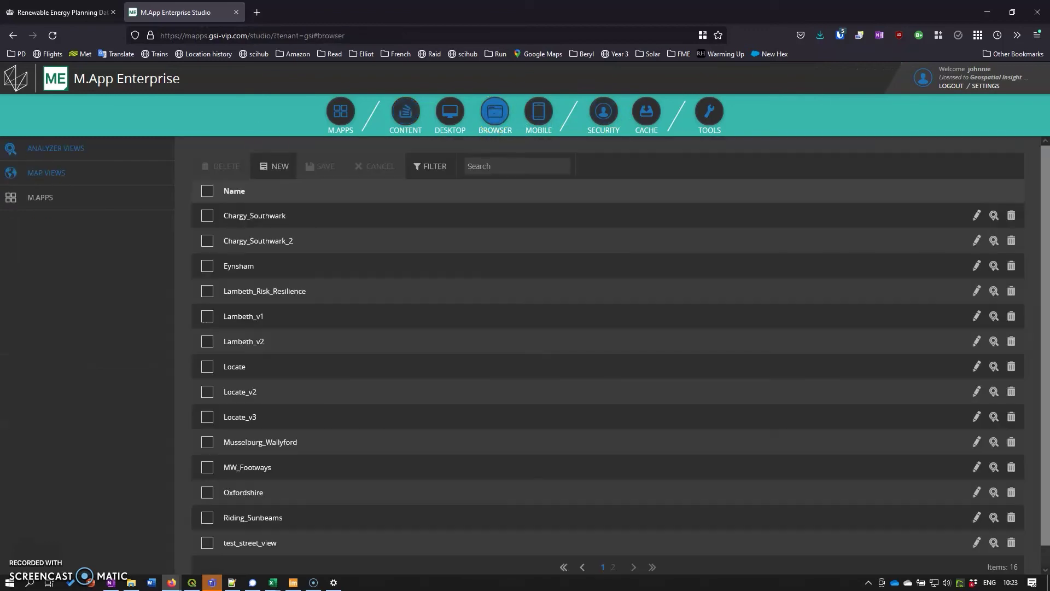
{"action": "left_click", "coordinate": [46, 173]}
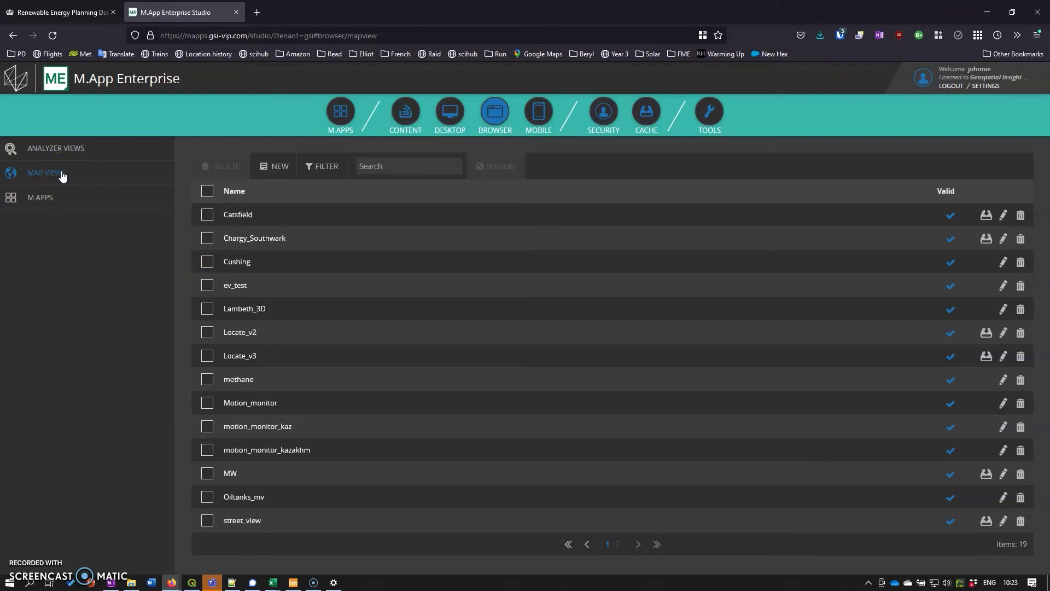
Create map view REPD_2022 in EPSG 3857 Pseudo-Mercator using legend REPD_22_Legend.
{"action": "left_click", "coordinate": [273, 168]}
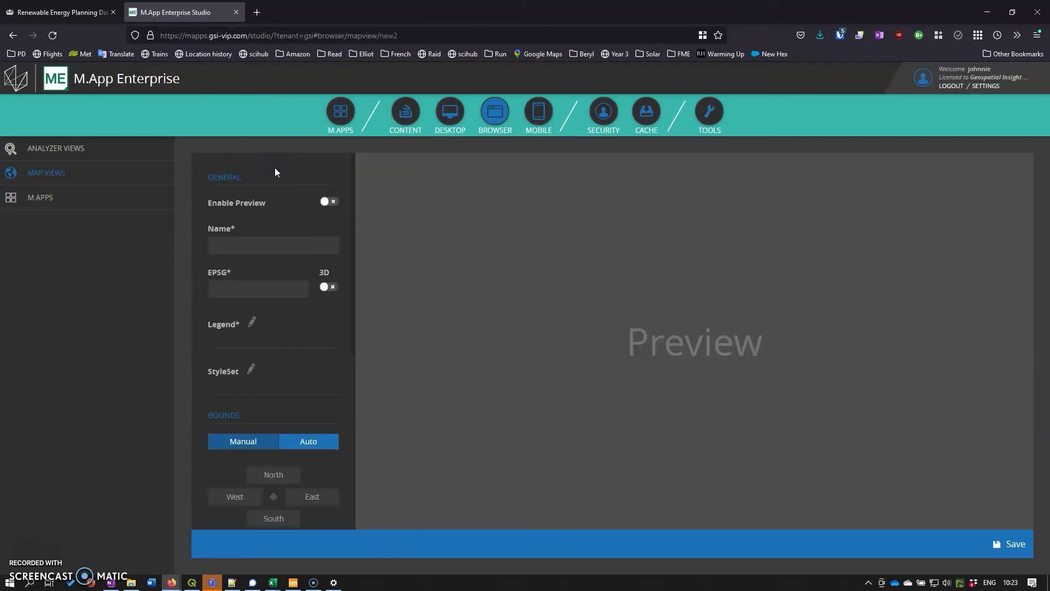
{"action": "left_click", "coordinate": [250, 243]}
{"action": "type", "text": "REPD"}
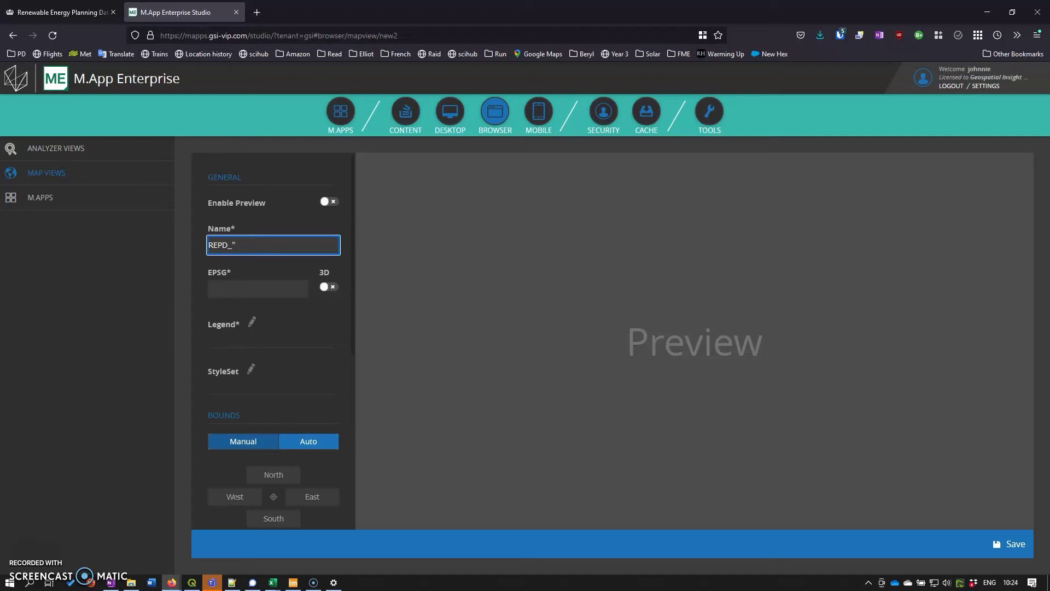
{"action": "type", "text": "_2022"}
{"action": "left_click", "coordinate": [262, 285]}
{"action": "type", "text": "3857"}
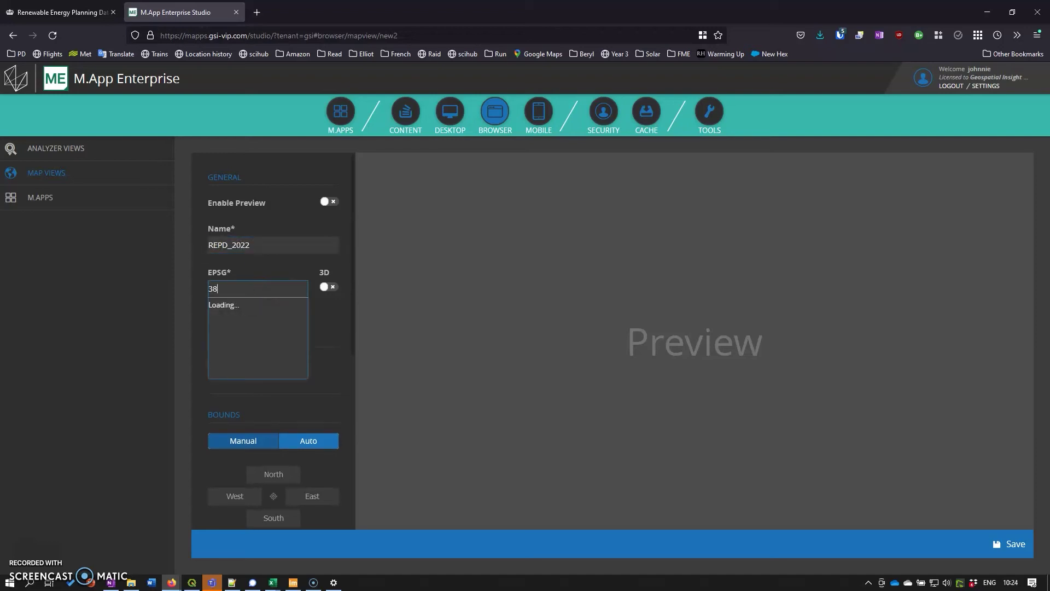
{"action": "left_click", "coordinate": [262, 303]}
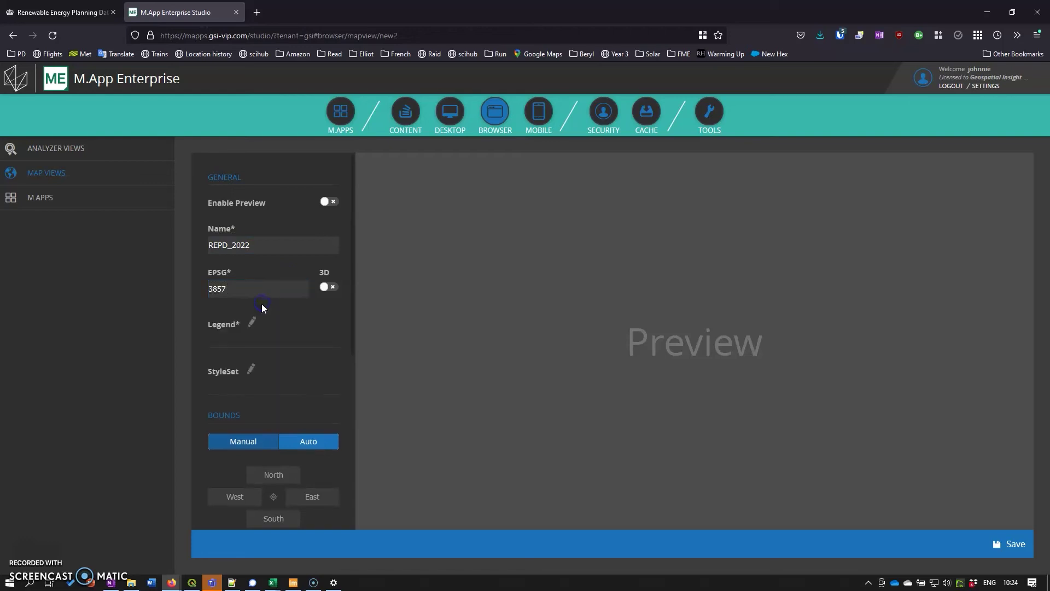
{"action": "left_click", "coordinate": [253, 322]}
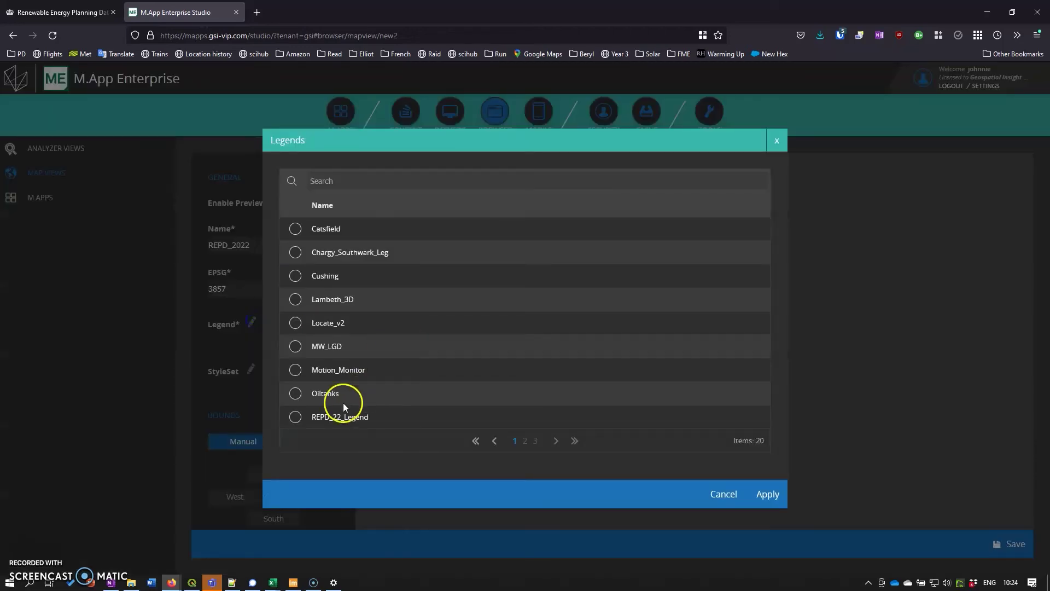
{"action": "left_click", "coordinate": [296, 418]}
{"action": "left_click", "coordinate": [768, 494]}
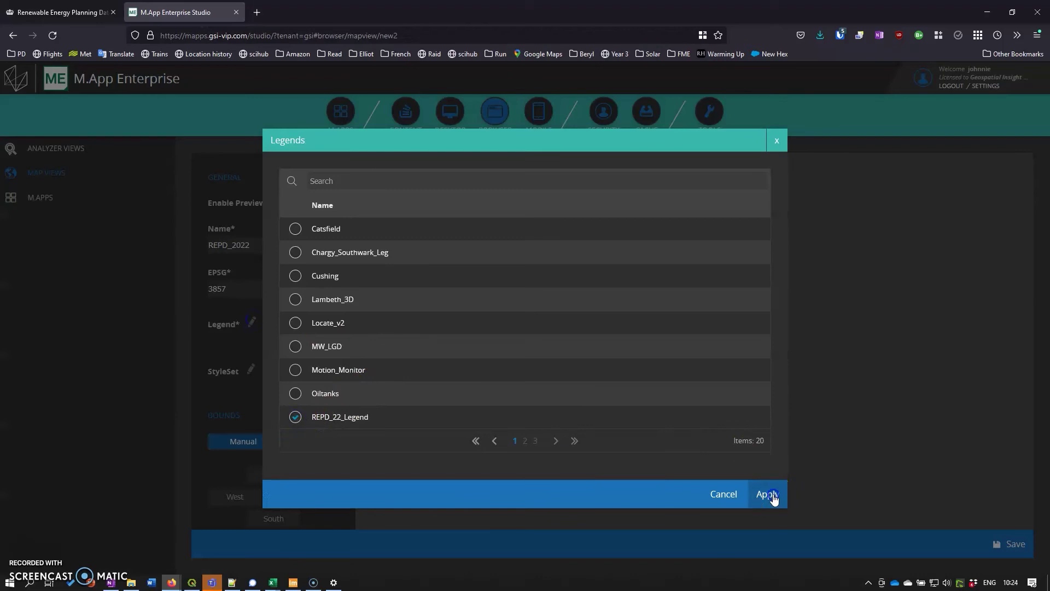
Turn on preview, set bounds to Auto, zoom to the Repd_July2022 points, and save.
{"action": "left_click", "coordinate": [329, 201]}
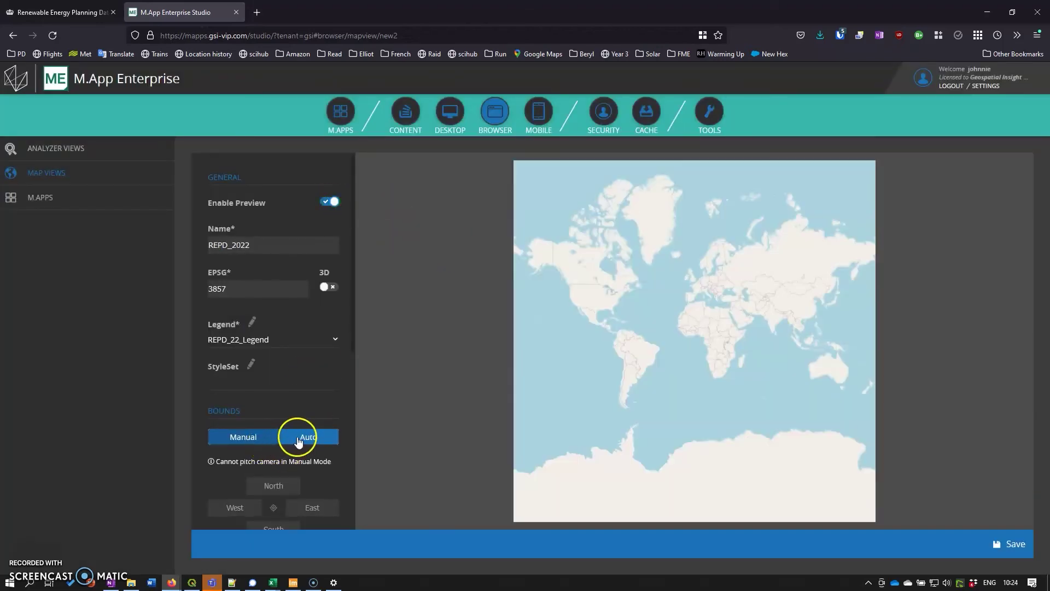
{"action": "left_click", "coordinate": [299, 441]}
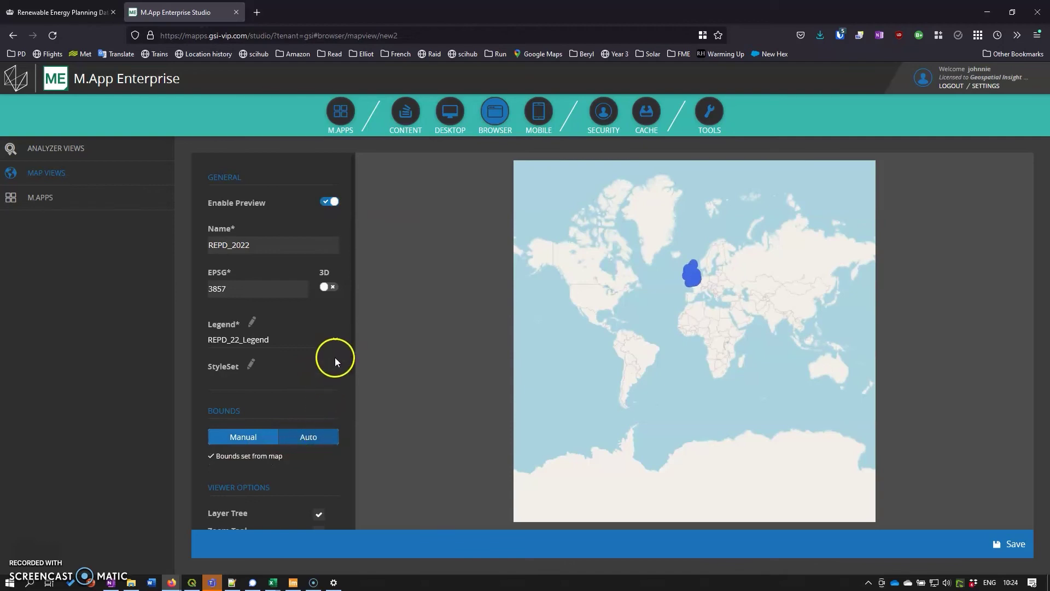
{"action": "left_click", "coordinate": [336, 340]}
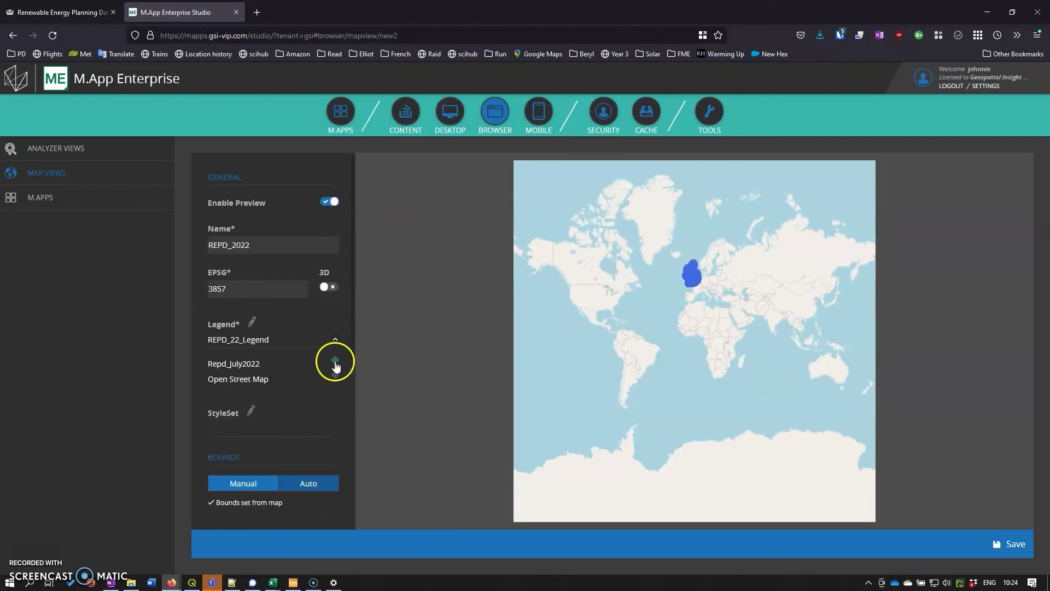
{"action": "left_click", "coordinate": [335, 362]}
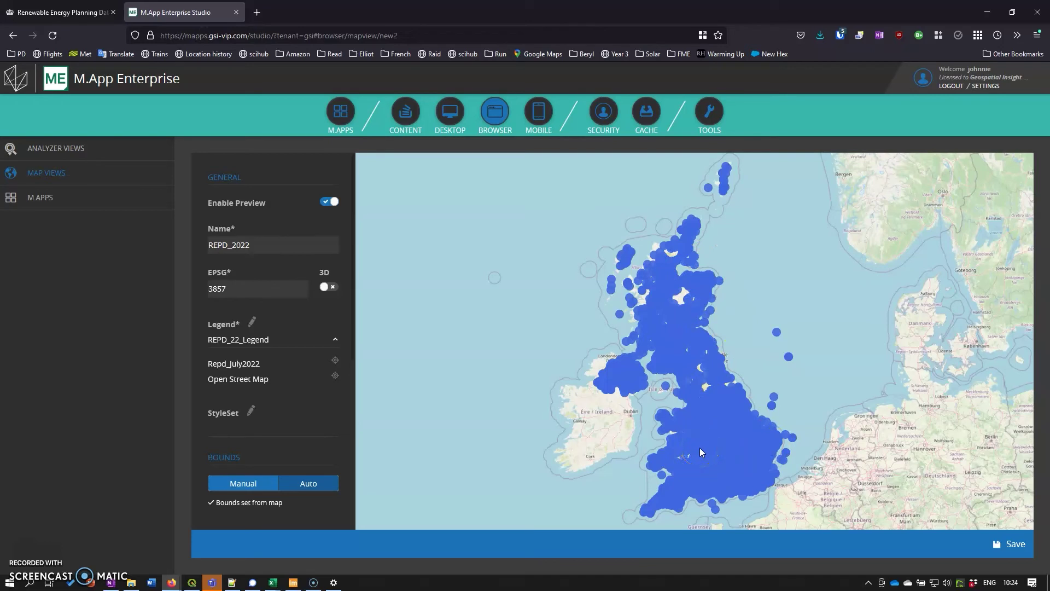
{"action": "left_click", "coordinate": [1016, 545]}
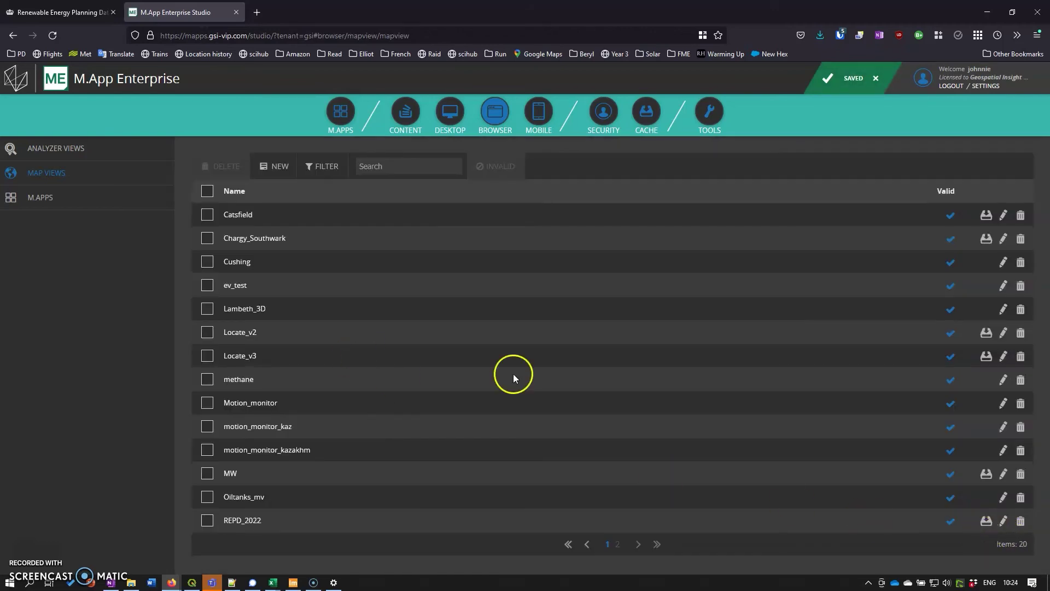
Build the EPSG:3857 tile cache for the REPD_2022 map view.
{"action": "left_click", "coordinate": [987, 524]}
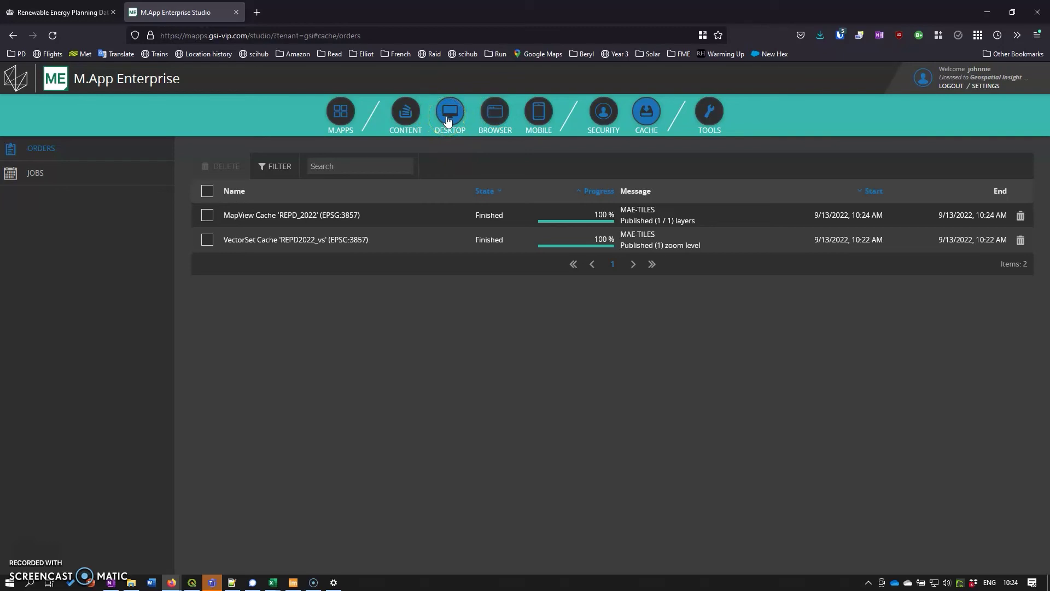
Add a new analyzer view named REPD_2022_FA and save it.
{"action": "left_click", "coordinate": [499, 114]}
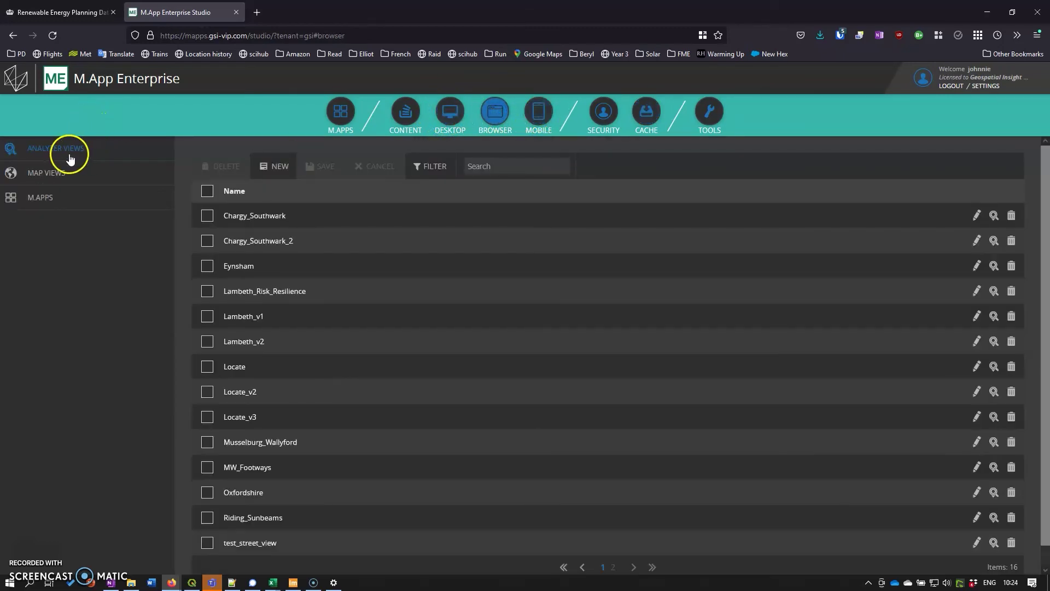
{"action": "left_click", "coordinate": [52, 153]}
{"action": "left_click", "coordinate": [262, 163]}
{"action": "left_click", "coordinate": [251, 212]}
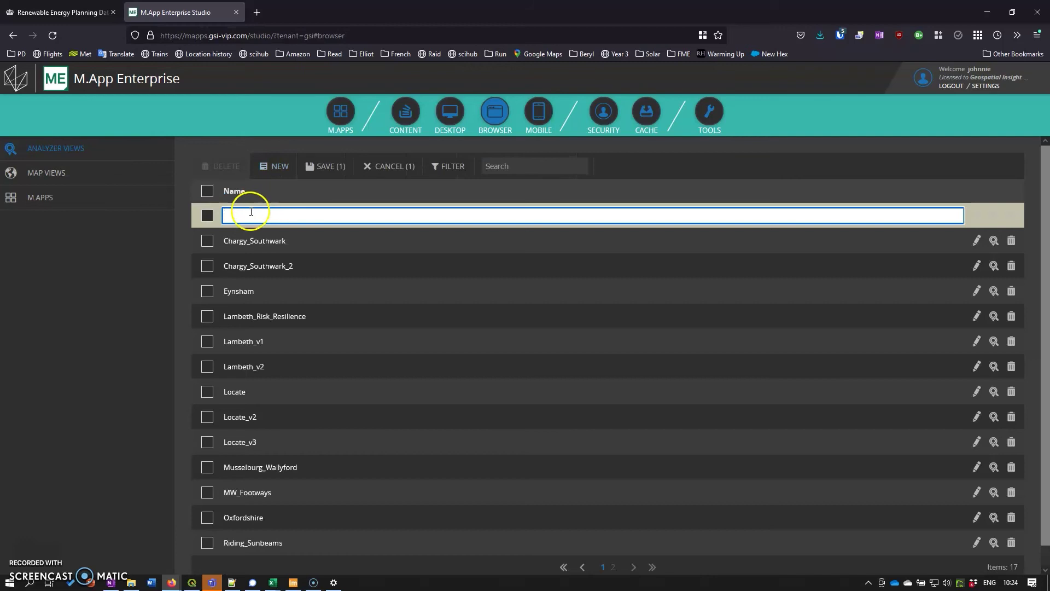
{"action": "type", "text": "REPD_2022_F"}
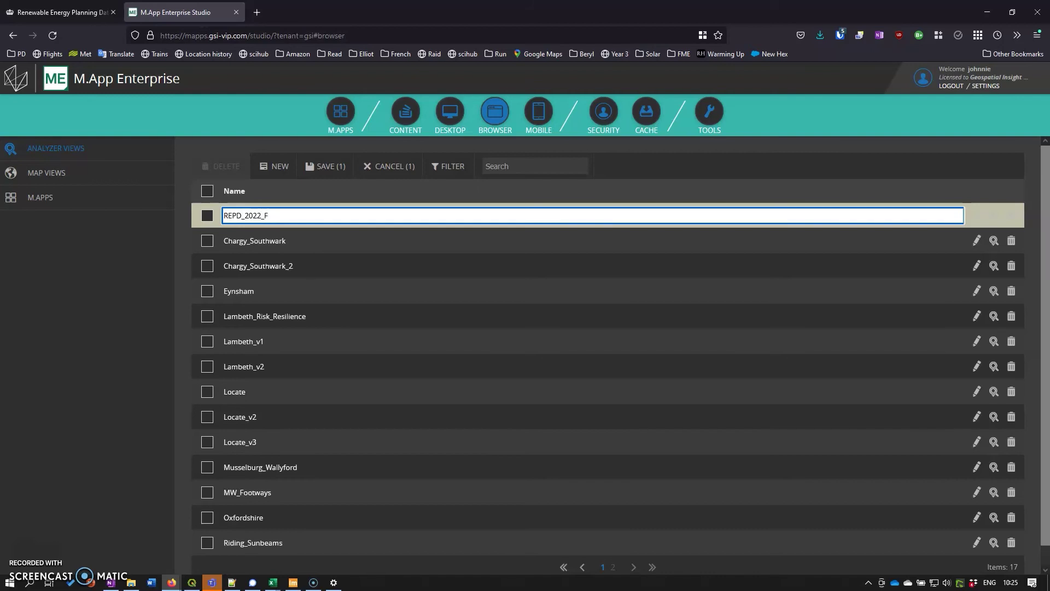
{"action": "key", "text": "Return"}
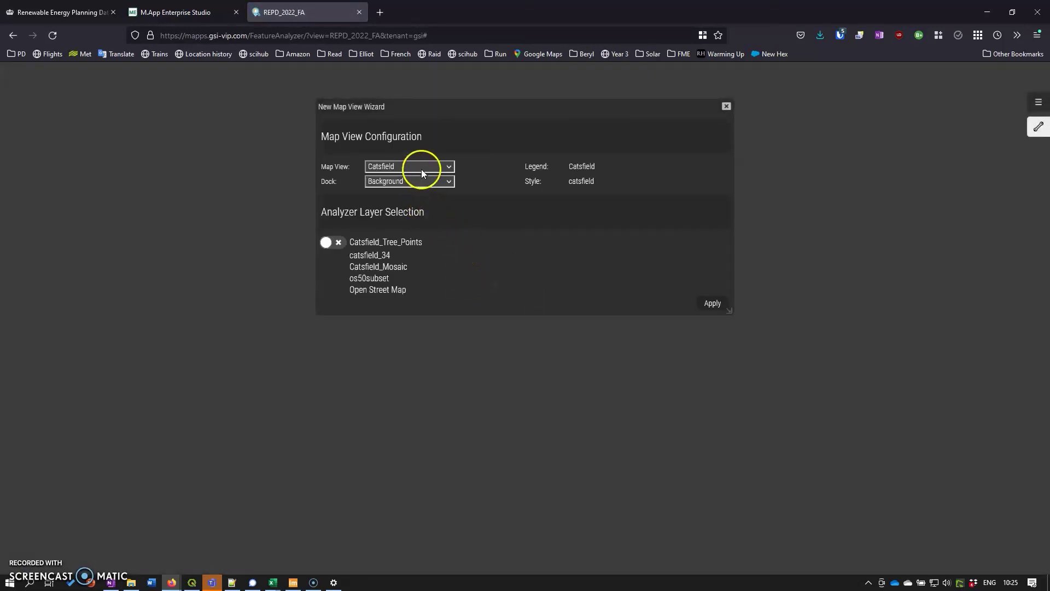
Base the analyzer on the REPD_2022 map view with Repd_July2022 as analyzer layer.
{"action": "left_click", "coordinate": [420, 167]}
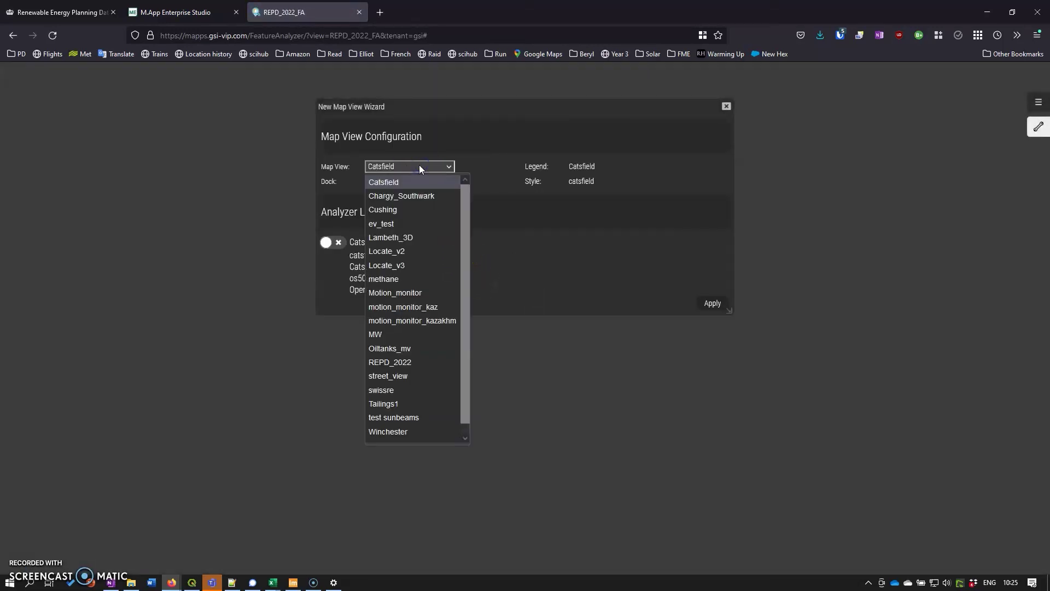
{"action": "left_click", "coordinate": [408, 362]}
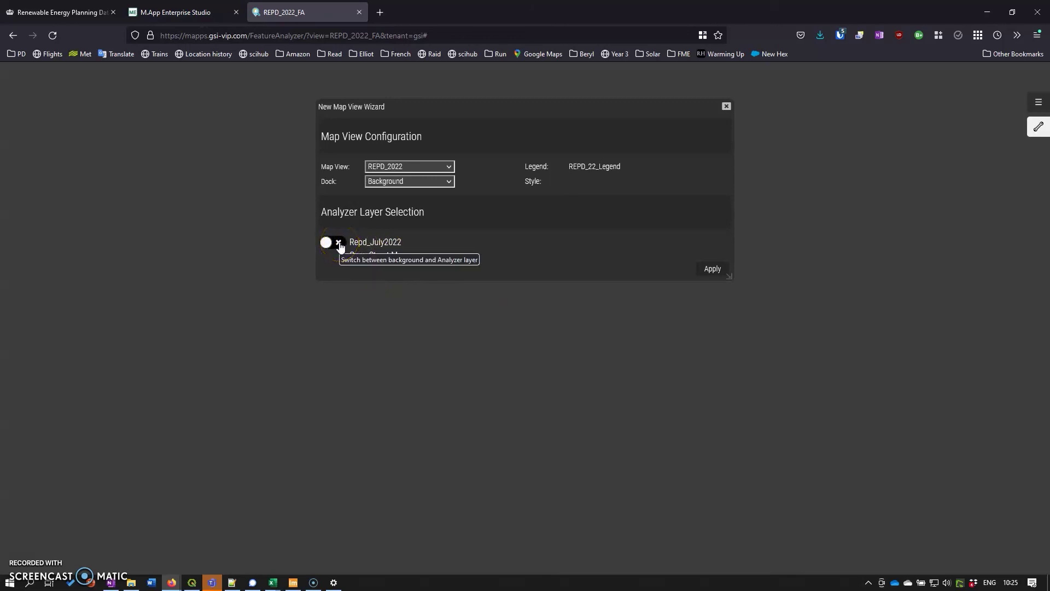
{"action": "left_click", "coordinate": [339, 244]}
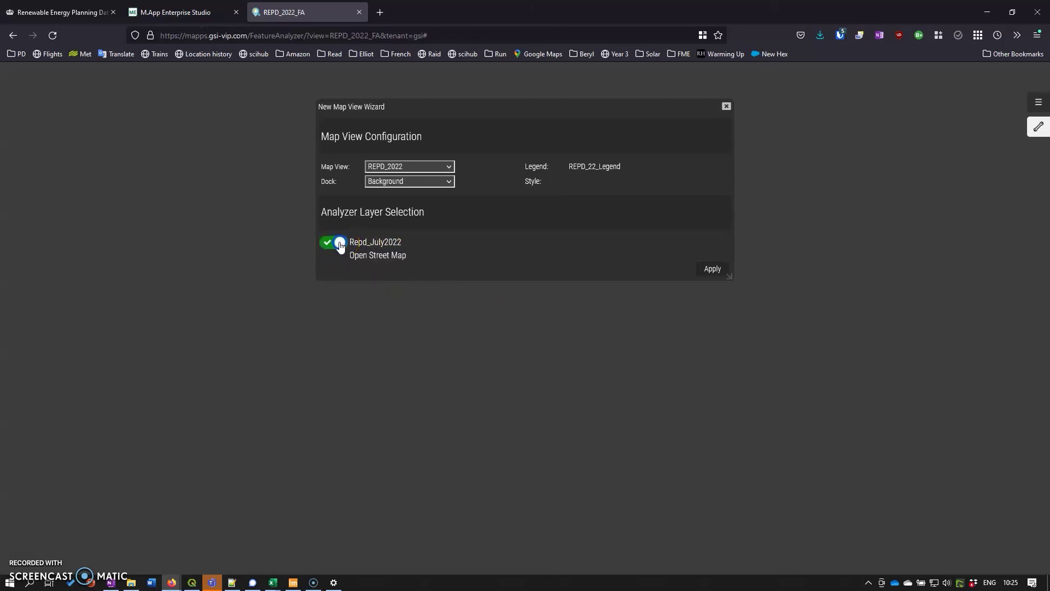
{"action": "left_click", "coordinate": [711, 272]}
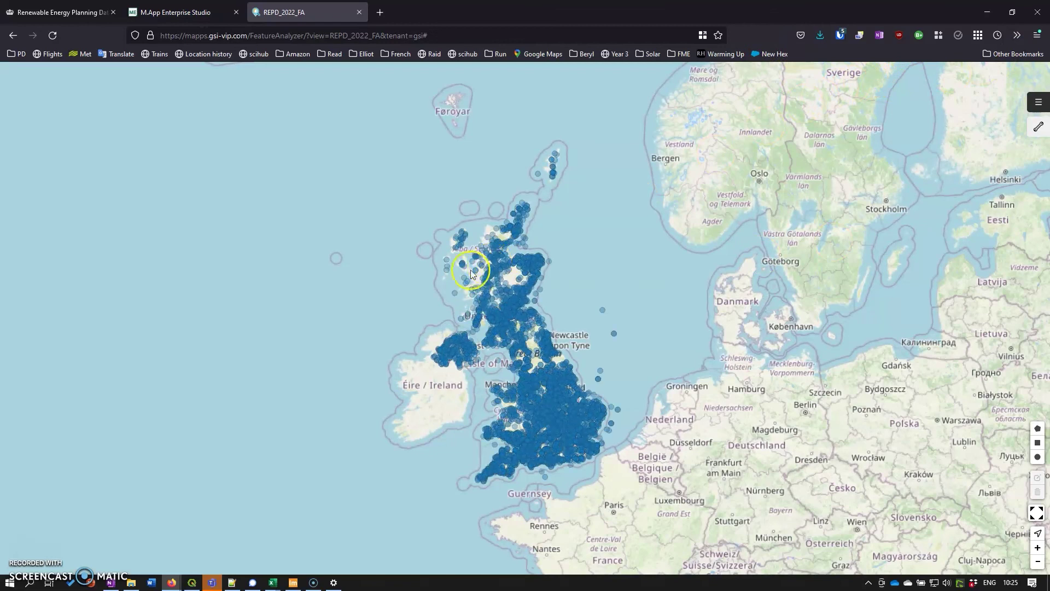
Save REPD_2022_FA from the Repd_July2022 dataset configuration and confirm.
{"action": "left_click", "coordinate": [1042, 108]}
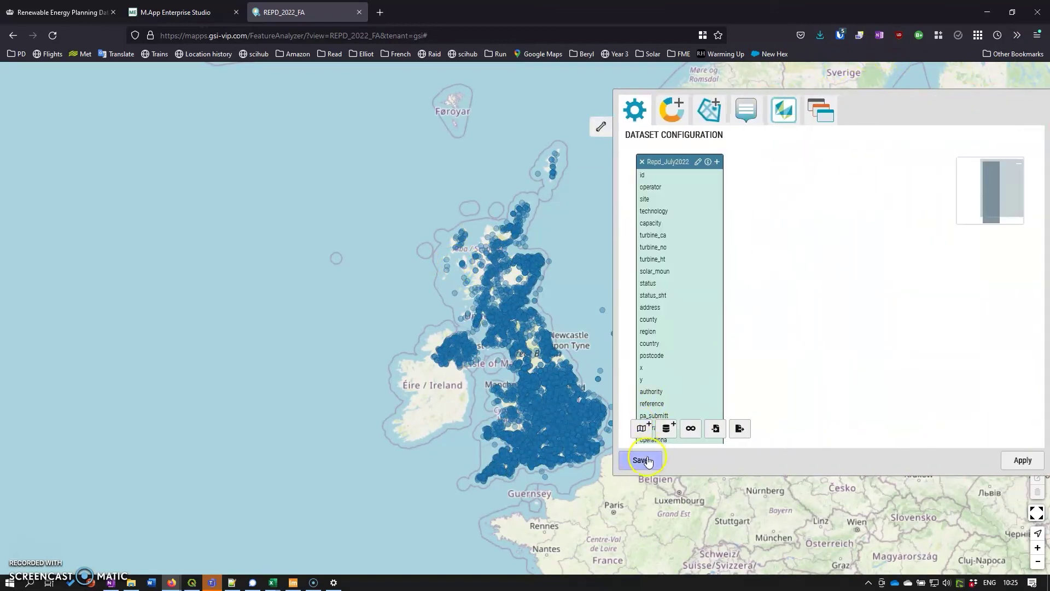
{"action": "left_click", "coordinate": [641, 461]}
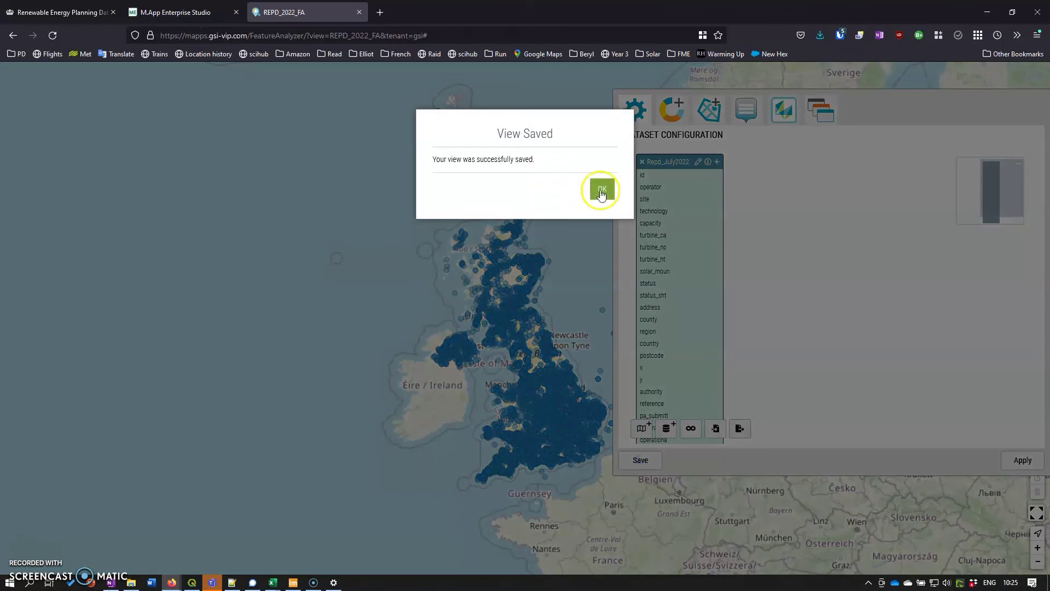
{"action": "left_click", "coordinate": [601, 191]}
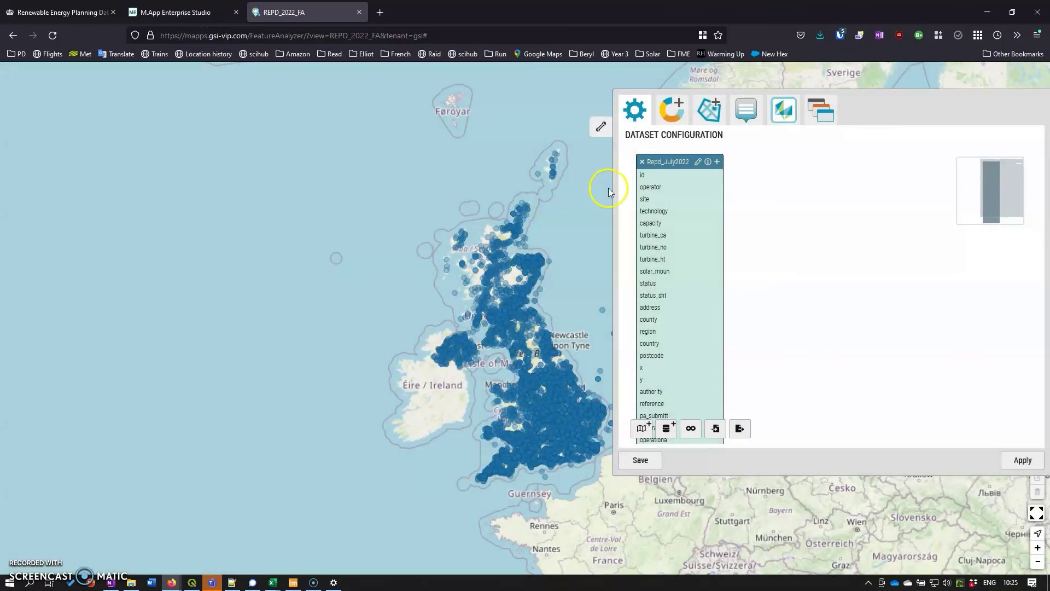